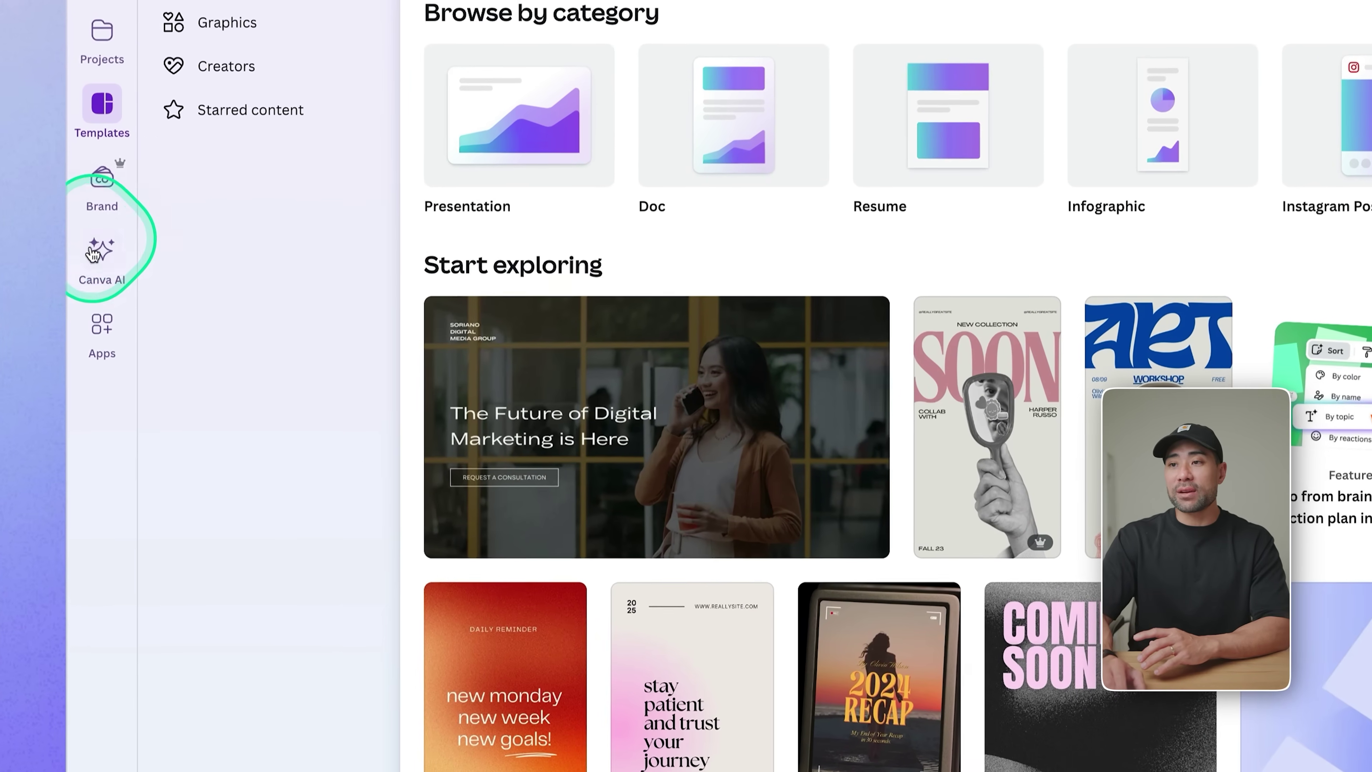
Open Canva AI from the Templates page's left sidebar to reach its idea prompt
{"action": "left_click", "coordinate": [104, 267]}
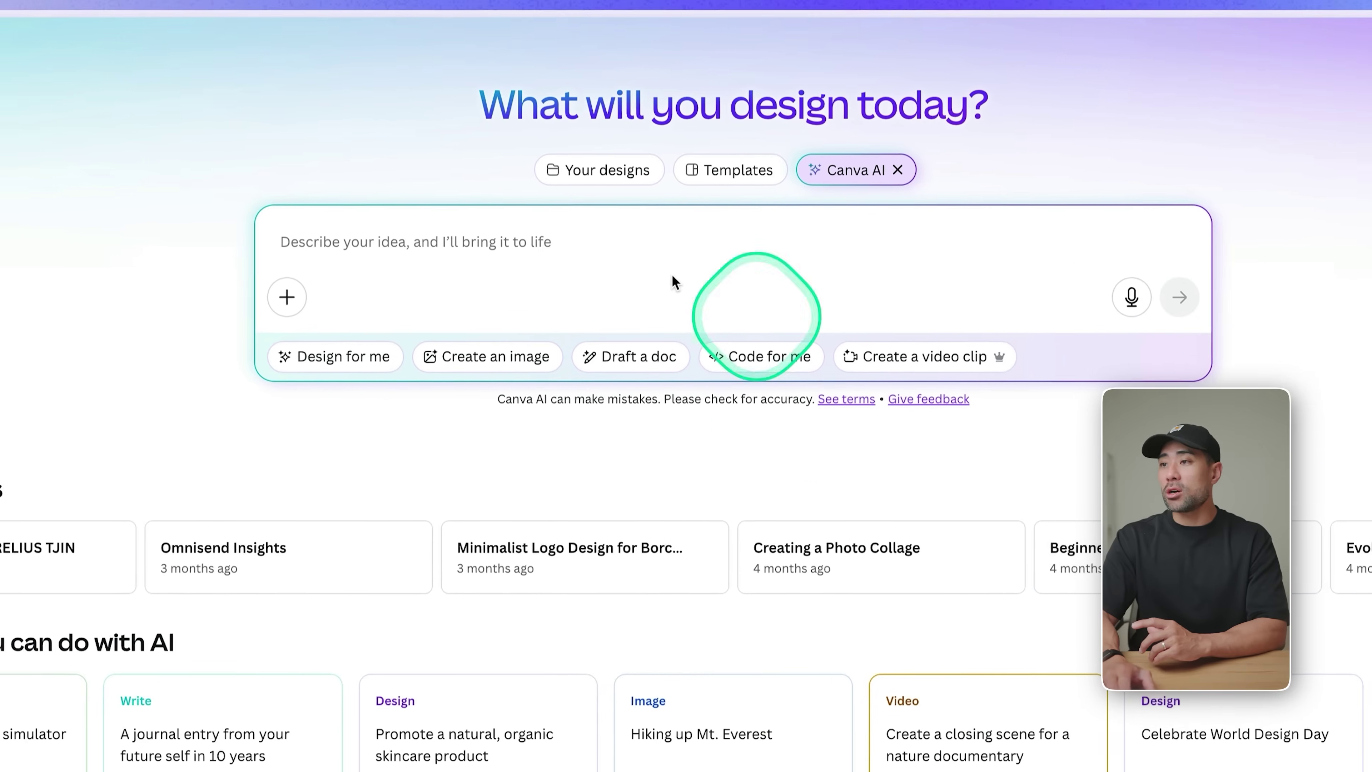
{"action": "left_click", "coordinate": [491, 257]}
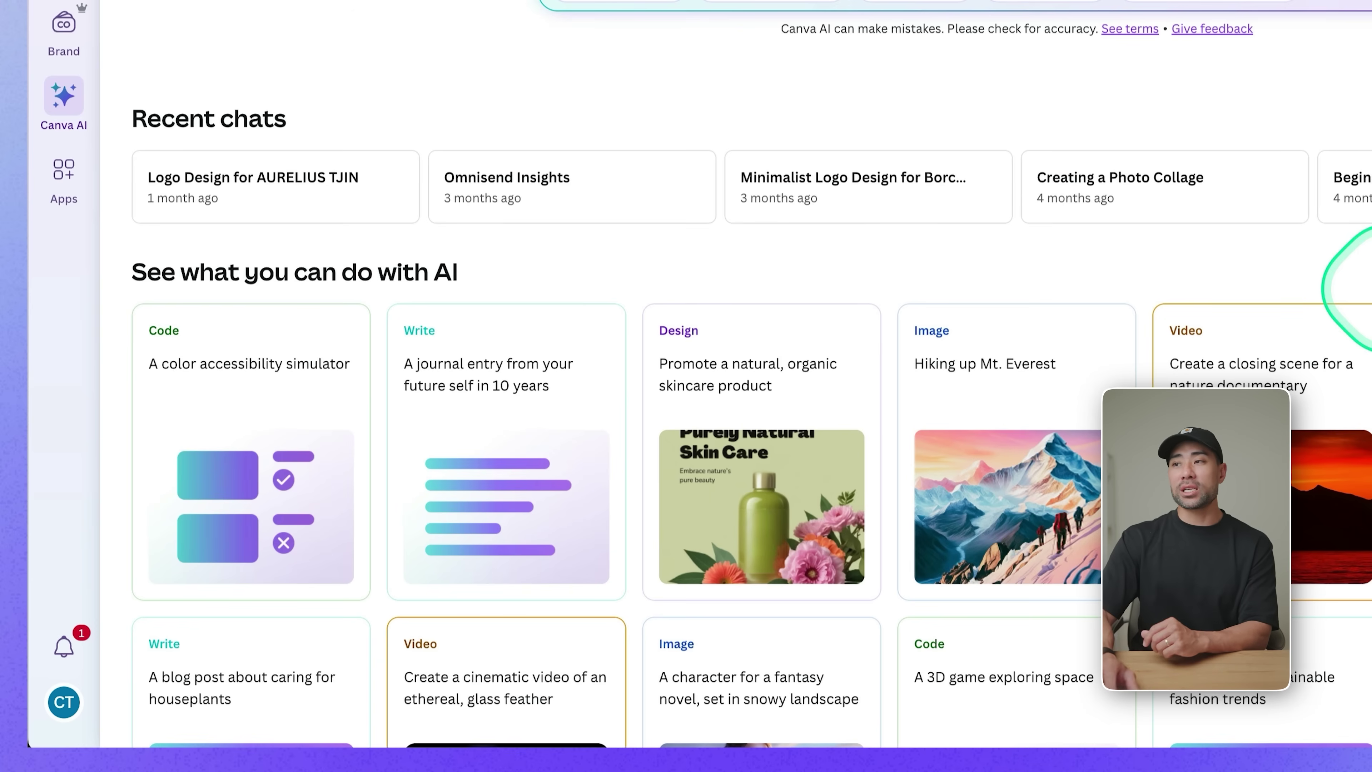
{"action": "scroll", "coordinate": [972, 486], "scroll_direction": "down", "scroll_amount": 9}
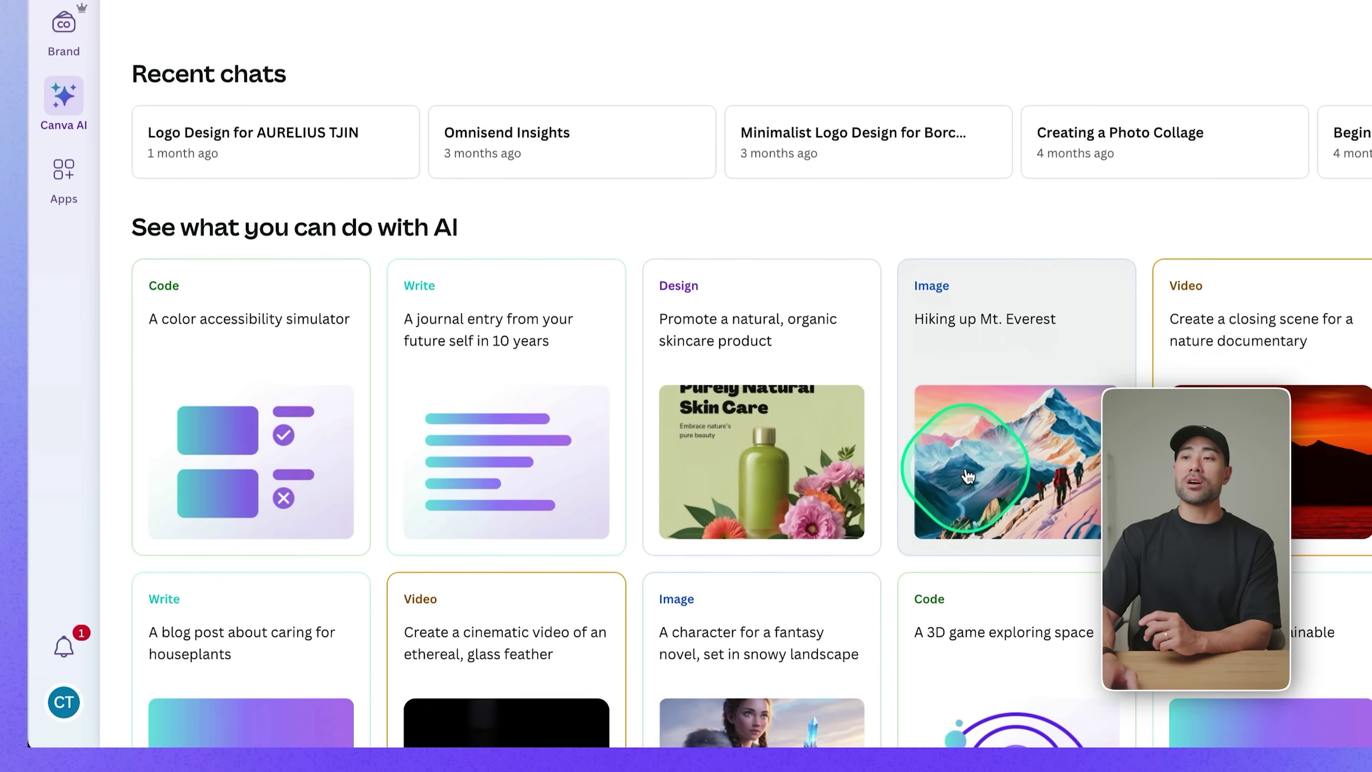
{"action": "scroll", "coordinate": [956, 470], "scroll_direction": "down", "scroll_amount": 1}
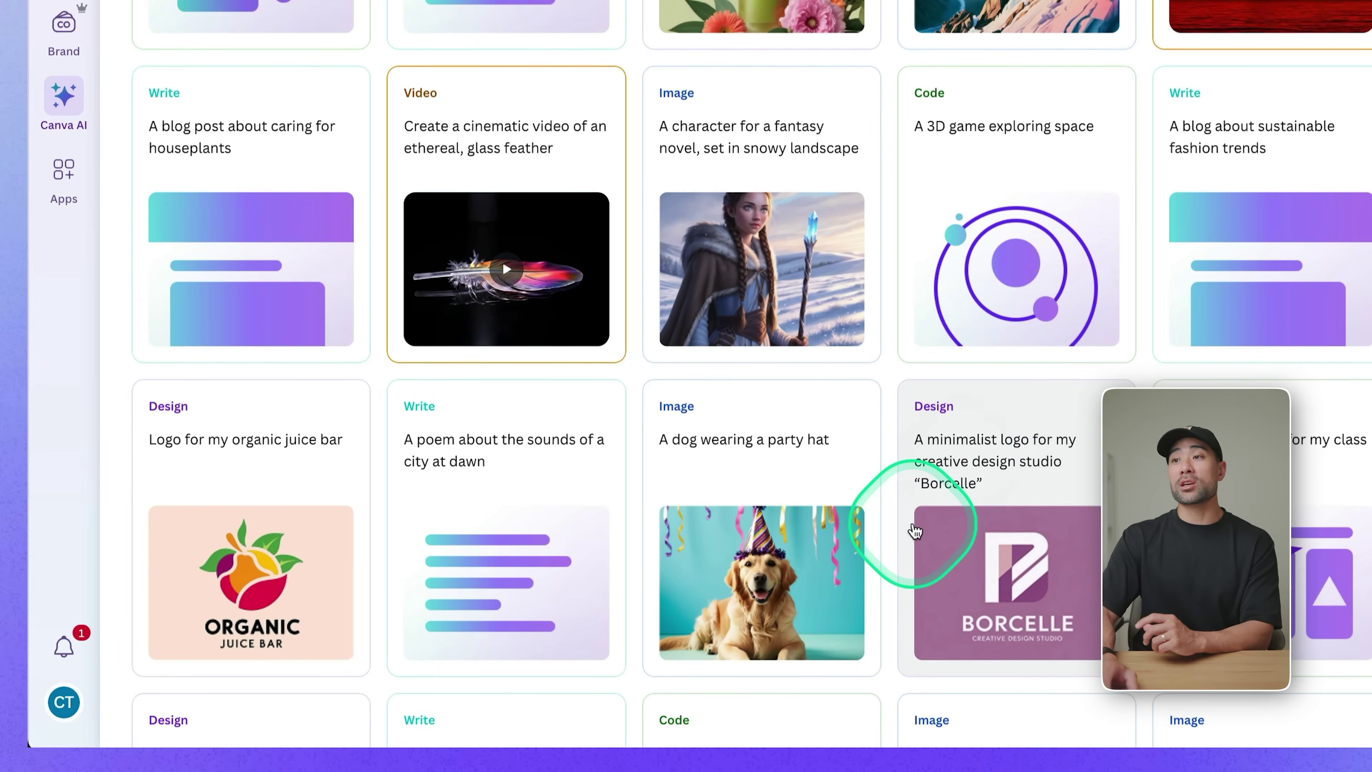
{"action": "scroll", "coordinate": [916, 518], "scroll_direction": "down", "scroll_amount": 1}
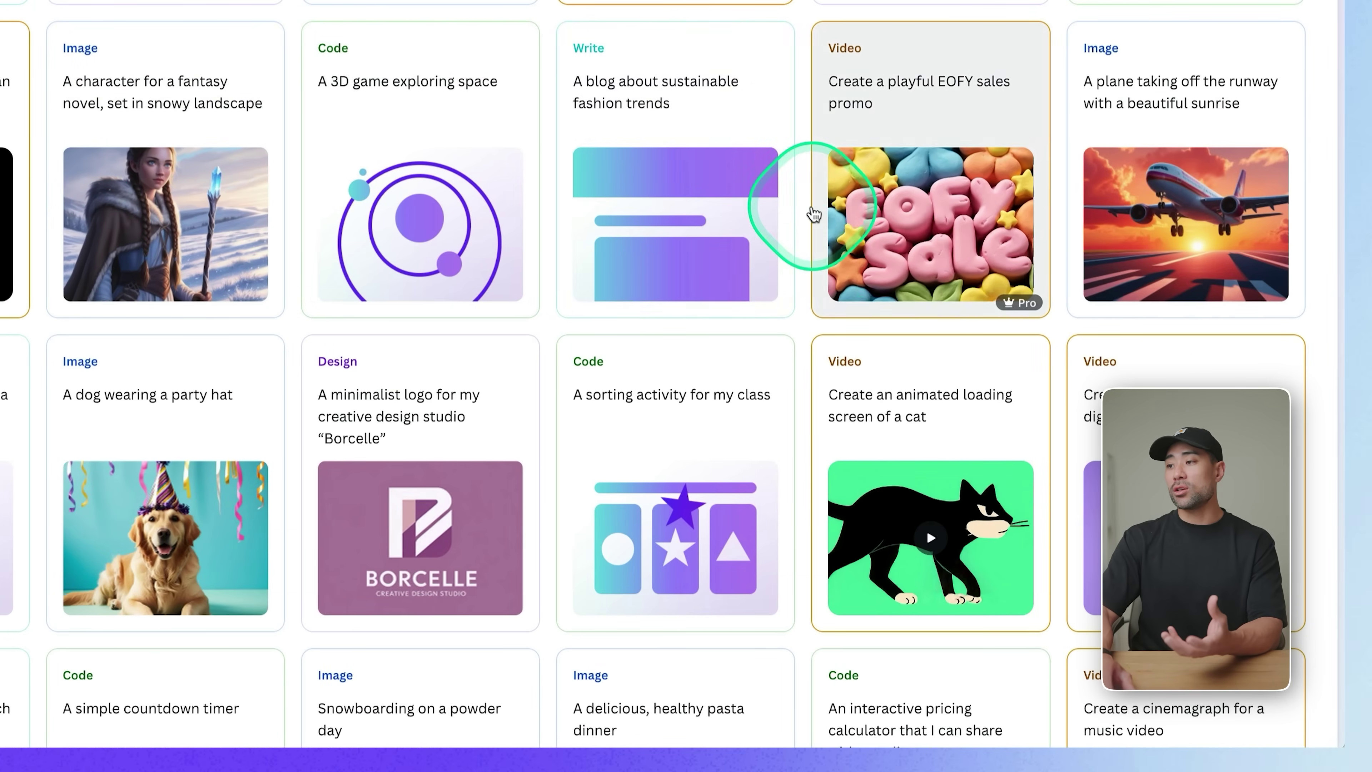
{"action": "scroll", "coordinate": [812, 215], "scroll_direction": "down", "scroll_amount": 2}
{"action": "scroll", "coordinate": [813, 215], "scroll_direction": "down", "scroll_amount": 3}
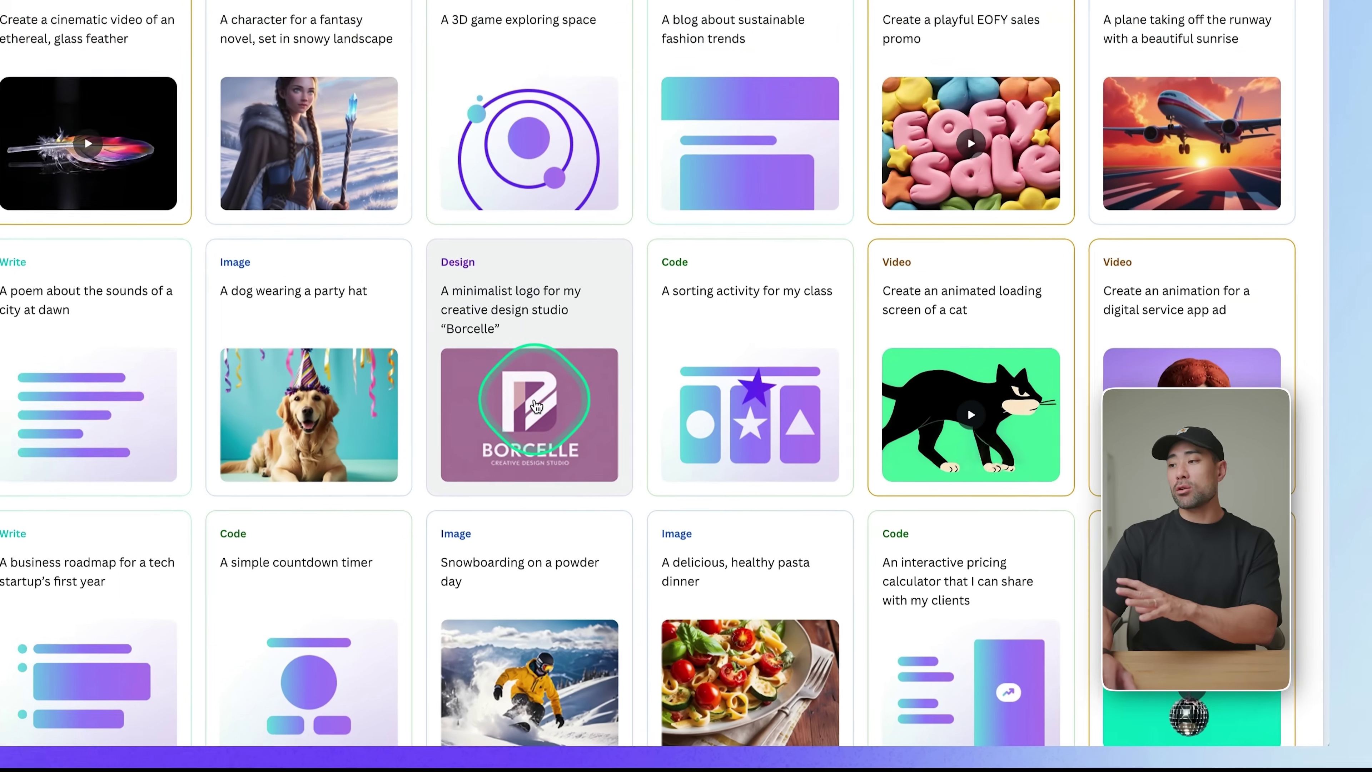
{"action": "scroll", "coordinate": [699, 485], "scroll_direction": "down", "scroll_amount": 20}
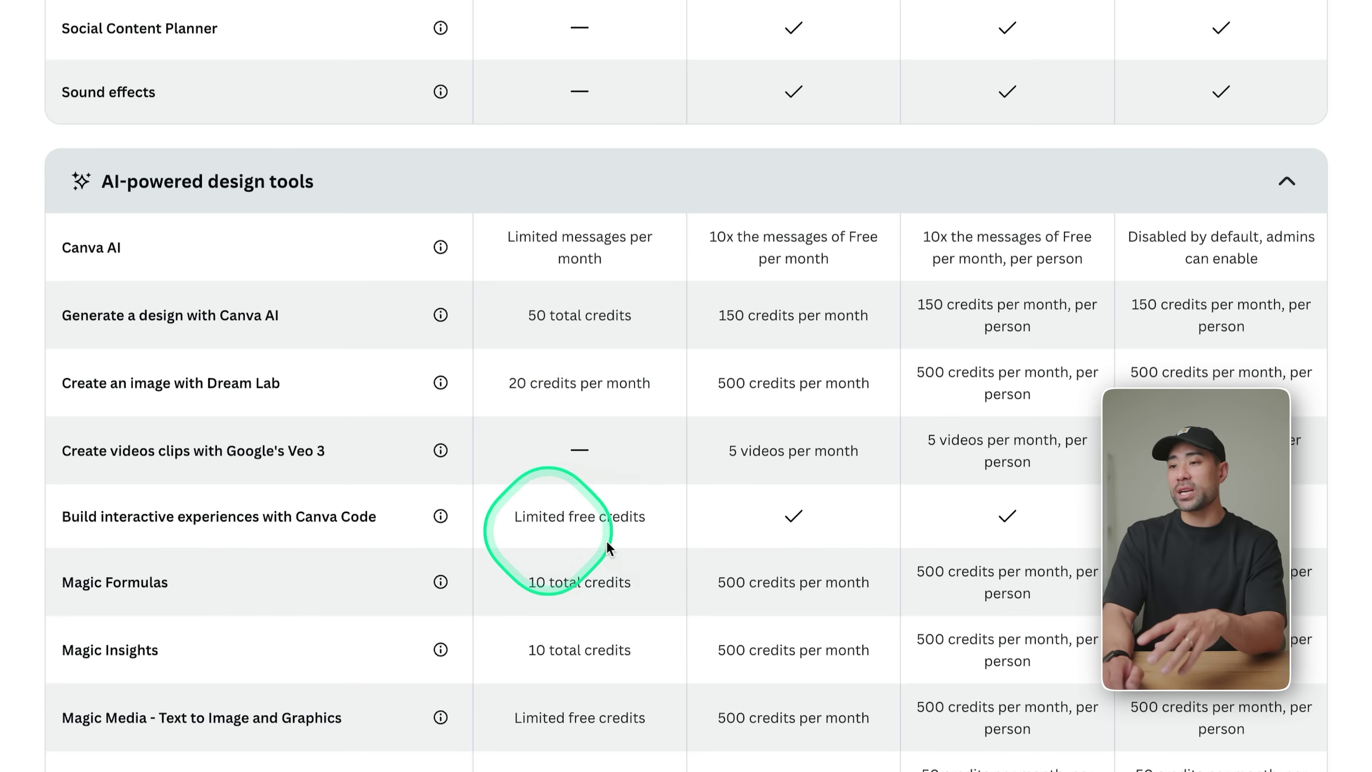
Scroll through the pricing table's AI-powered design tools credit limits for each plan
{"action": "scroll", "coordinate": [589, 745], "scroll_direction": "down", "scroll_amount": 5}
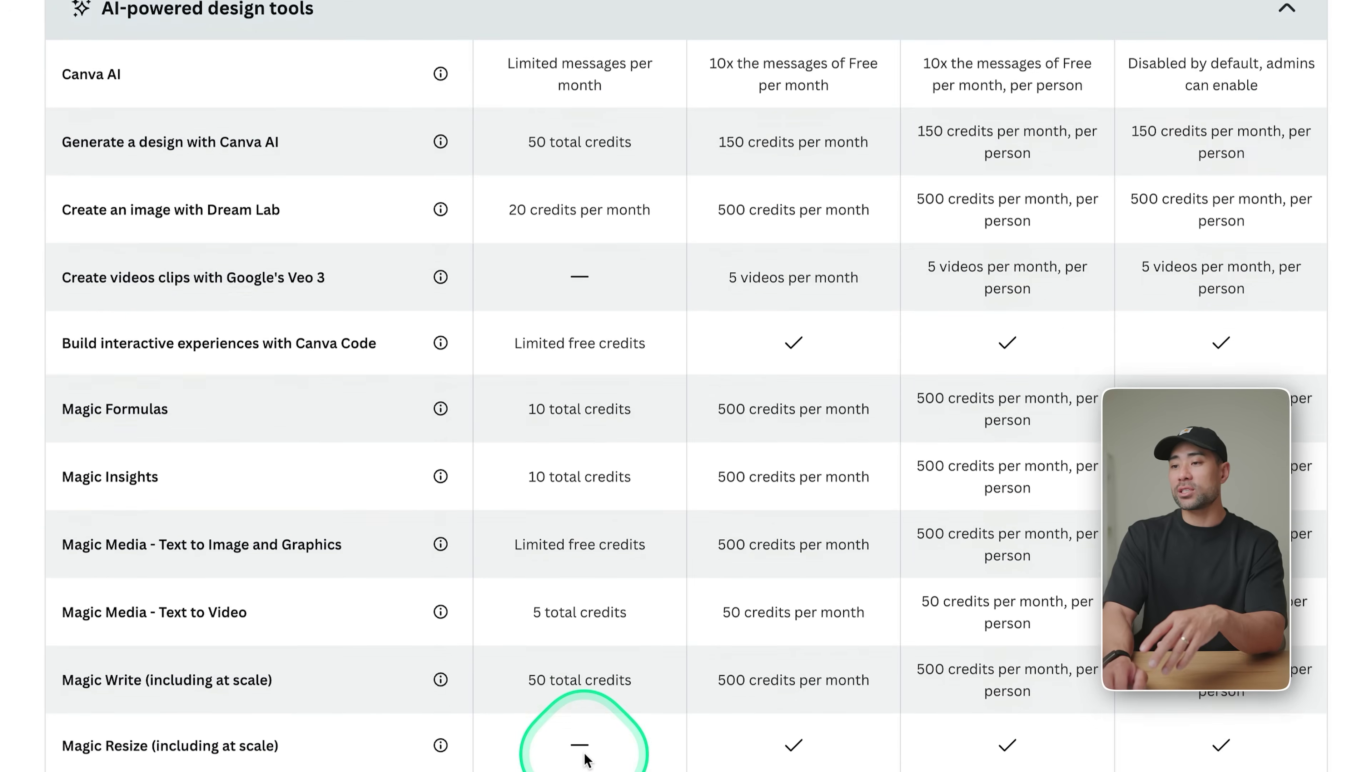
{"action": "scroll", "coordinate": [607, 602], "scroll_direction": "up", "scroll_amount": 4}
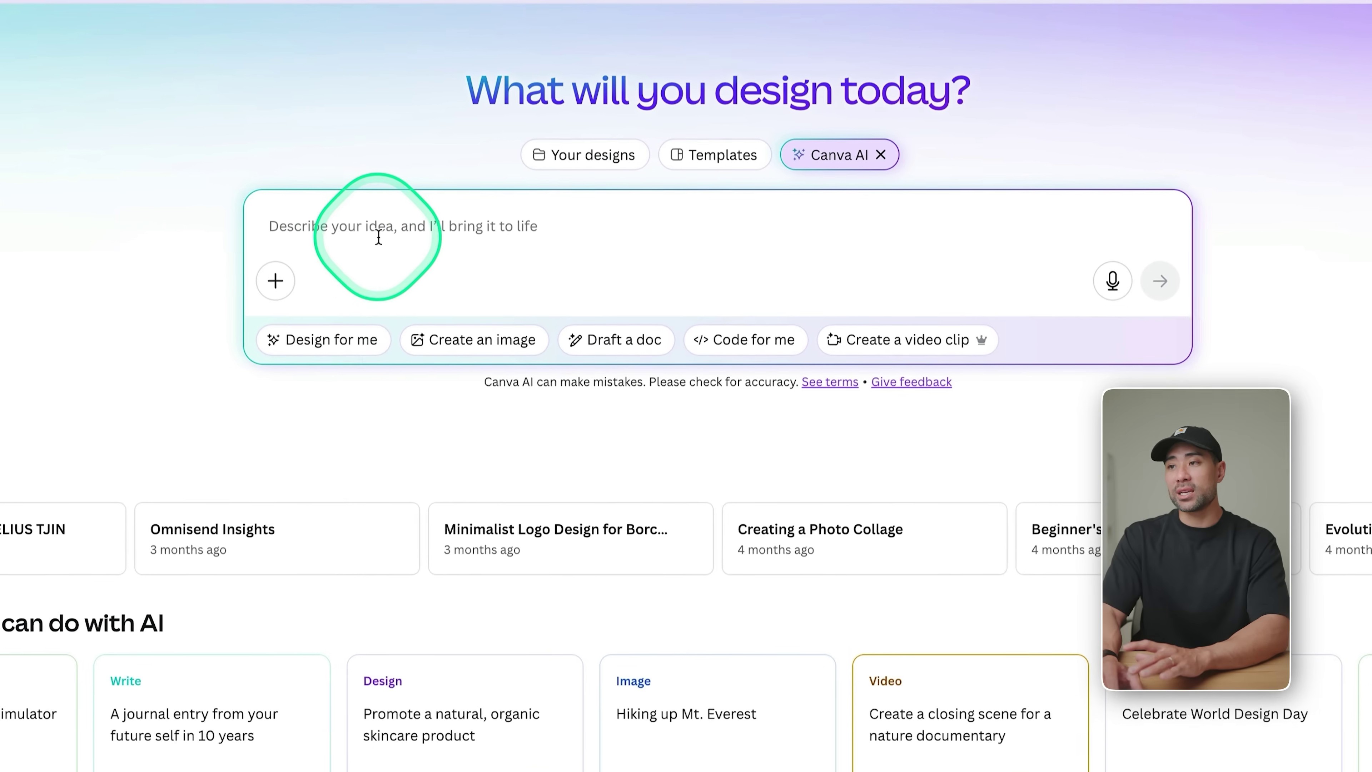
Paste the personal-brand logo request into the Canva AI prompt and submit it
{"action": "left_click", "coordinate": [378, 238]}
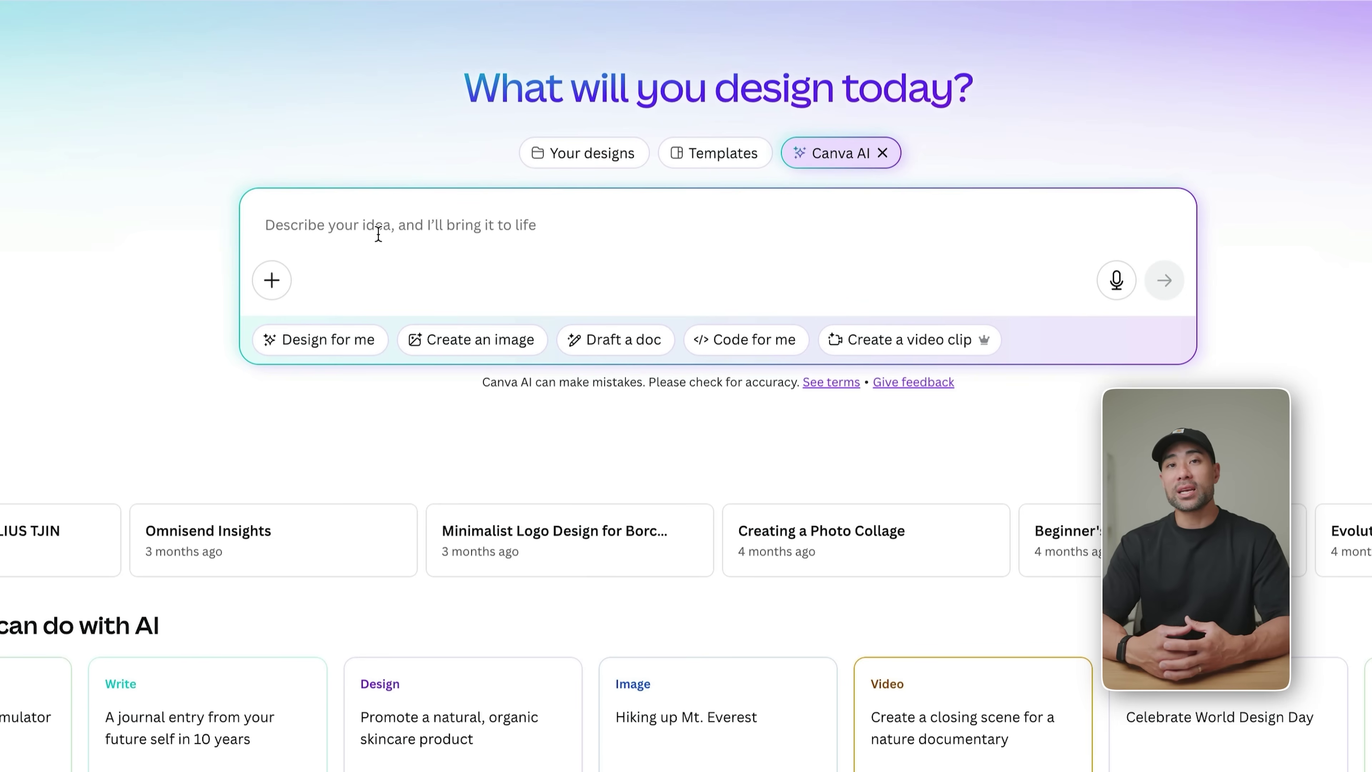
{"action": "type", "text": "Design a logo for my personal brand \"AURELIUS TJIN\""}
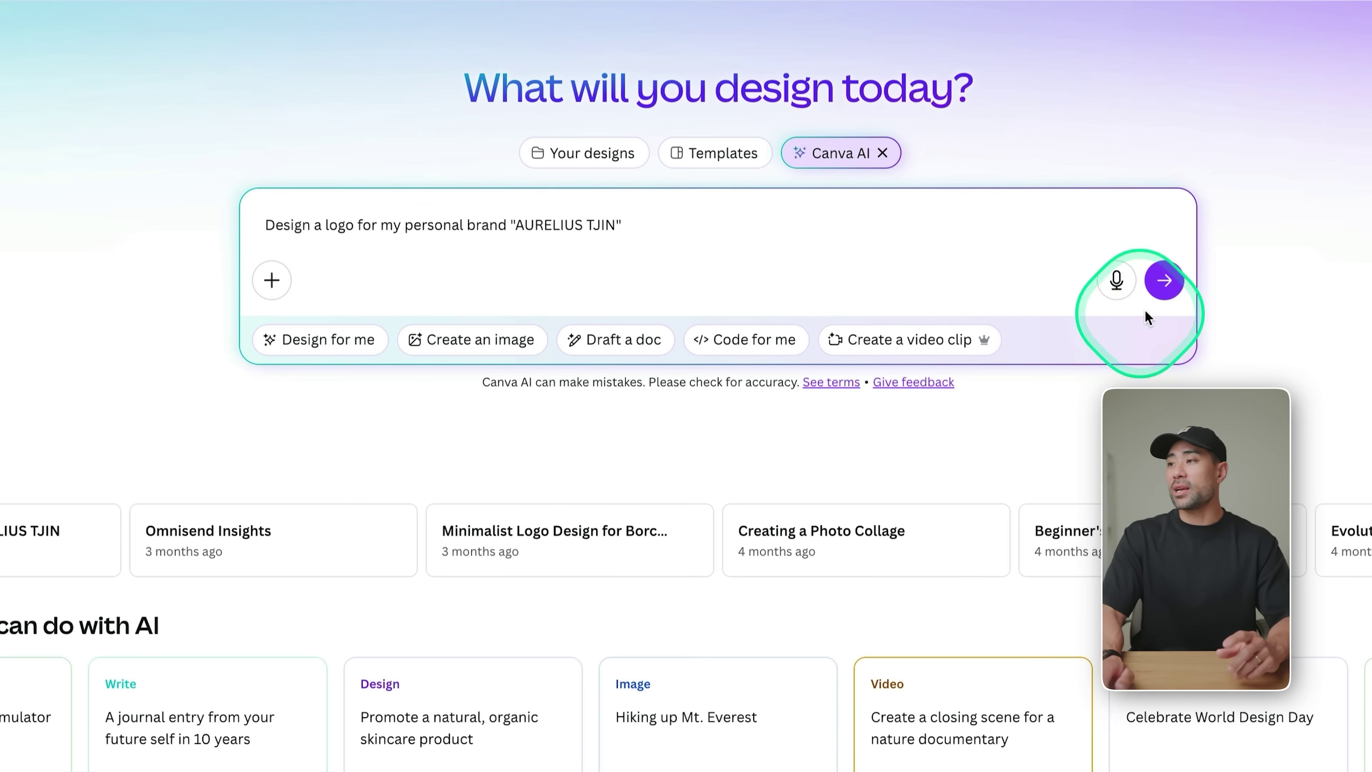
{"action": "left_click", "coordinate": [1163, 281]}
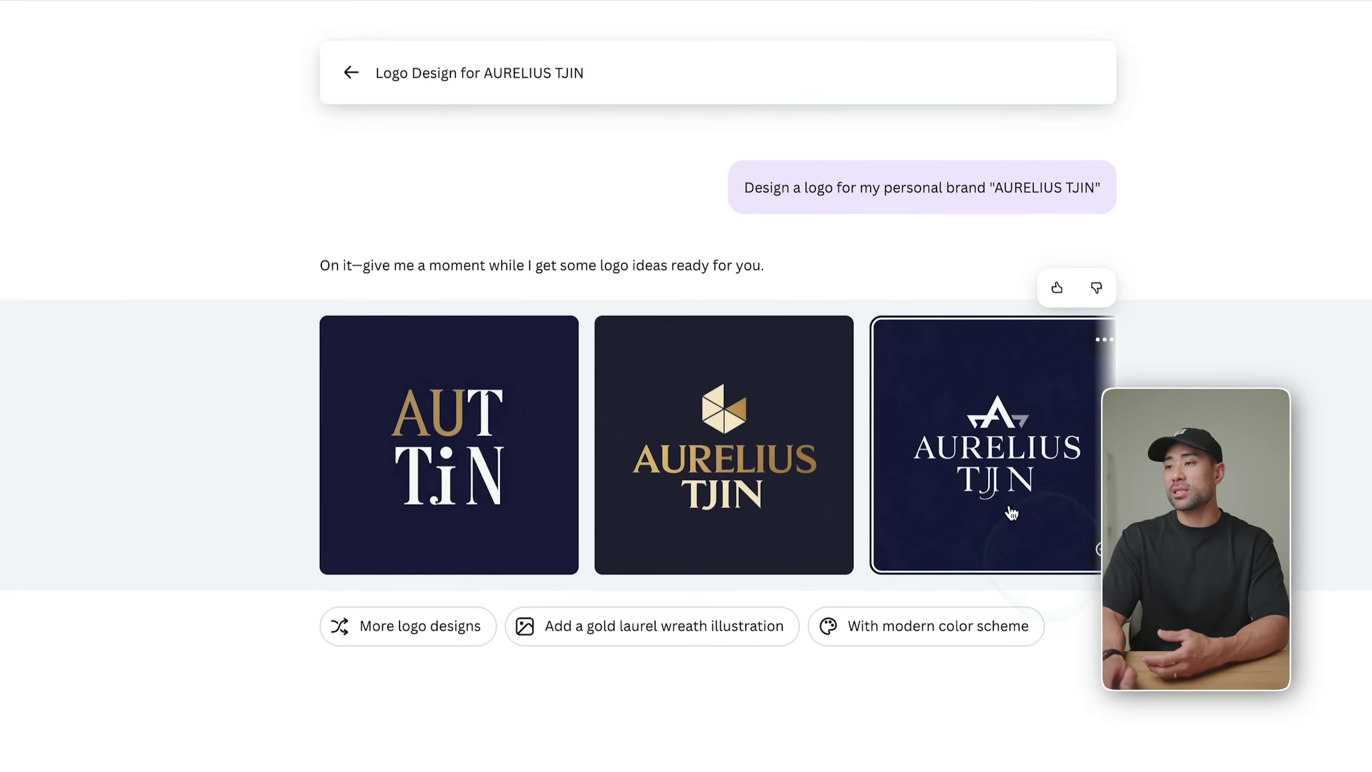
Browse to the next generated logo option, then return to the Canva AI home screen
{"action": "left_click", "coordinate": [1112, 445]}
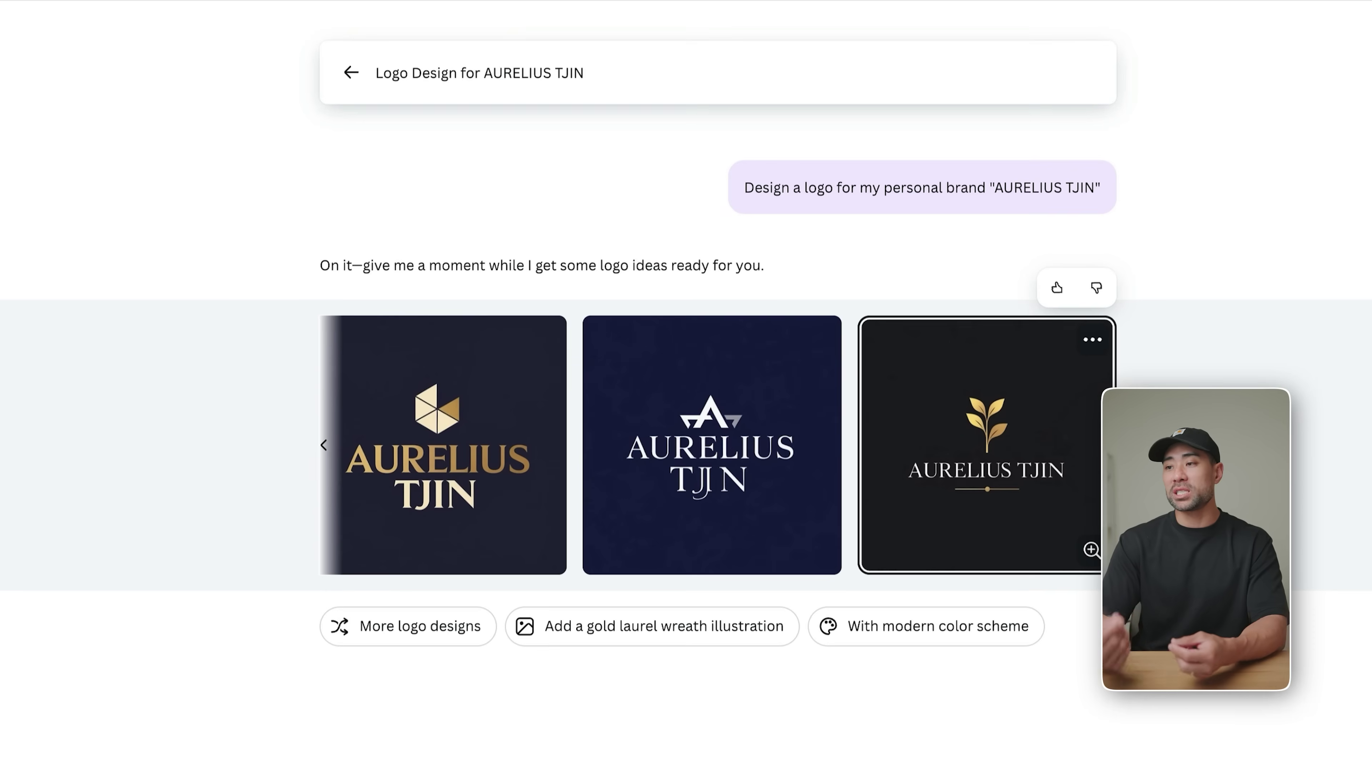
{"action": "left_click", "coordinate": [560, 112]}
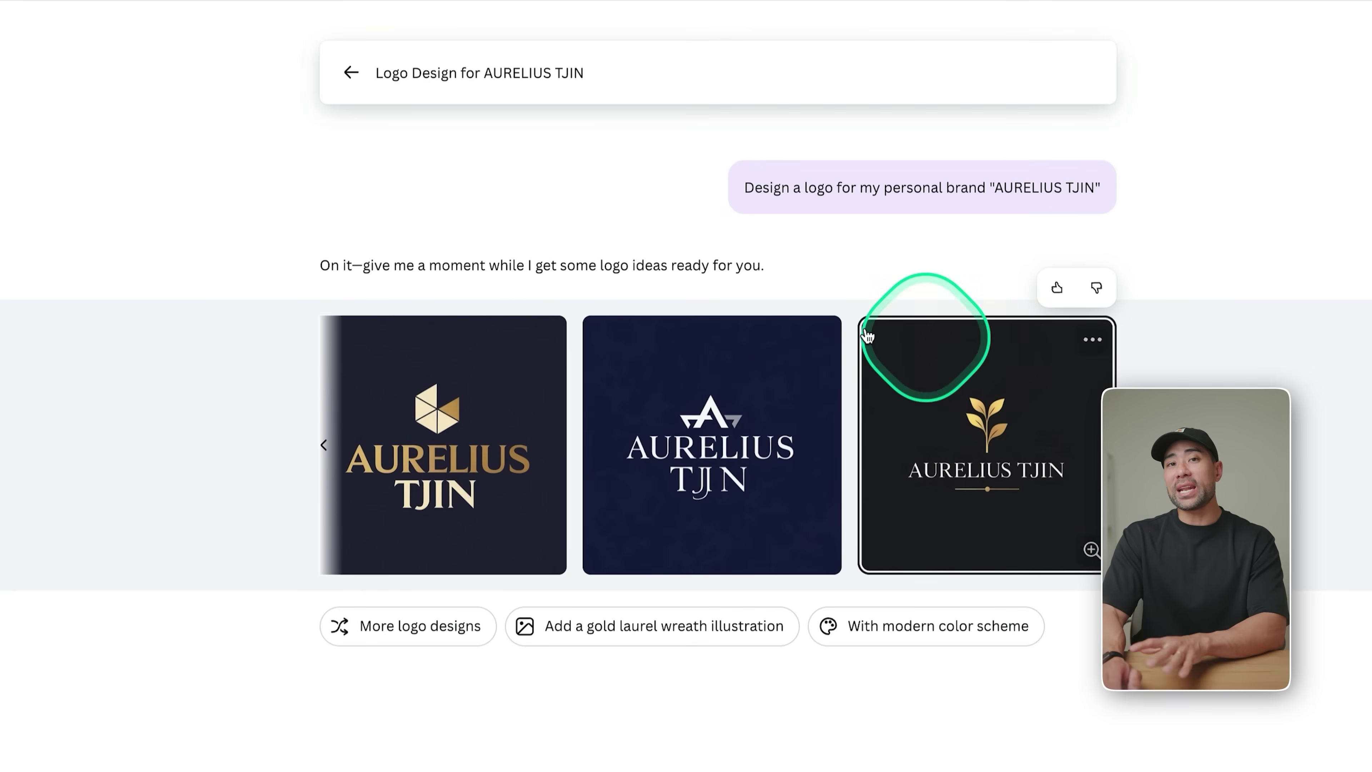
{"action": "left_click", "coordinate": [351, 72]}
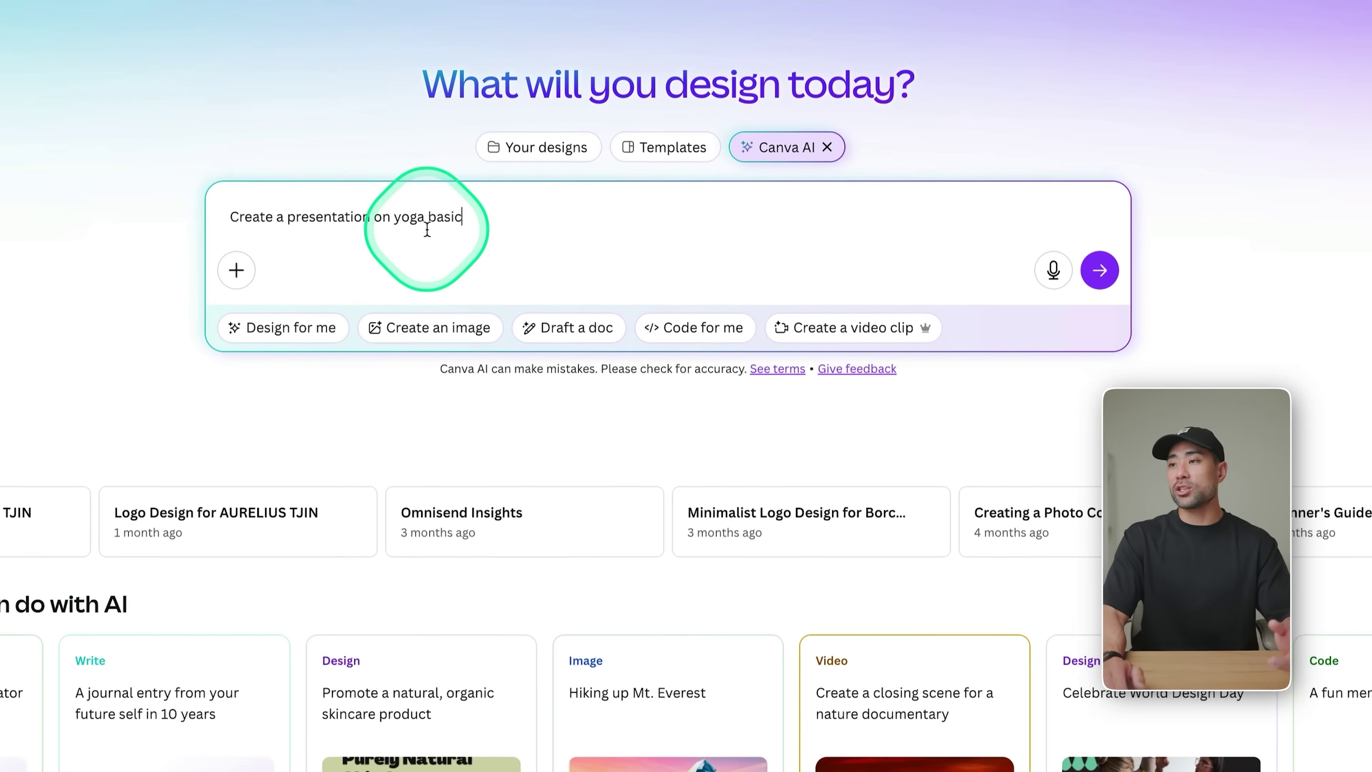
Ask Canva AI to 'Create a presentation on yoga basics' and browse the generated drafts
{"action": "type", "text": "s"}
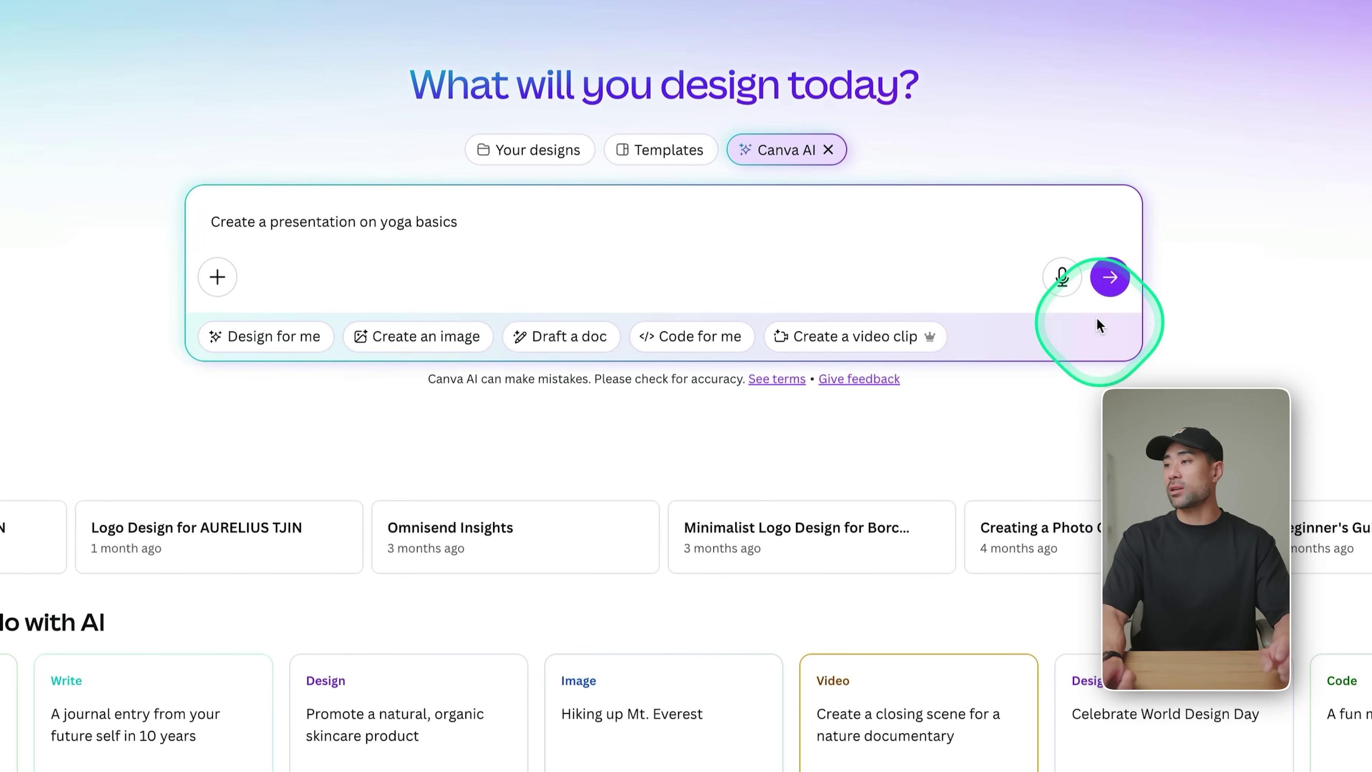
{"action": "left_click", "coordinate": [1110, 278]}
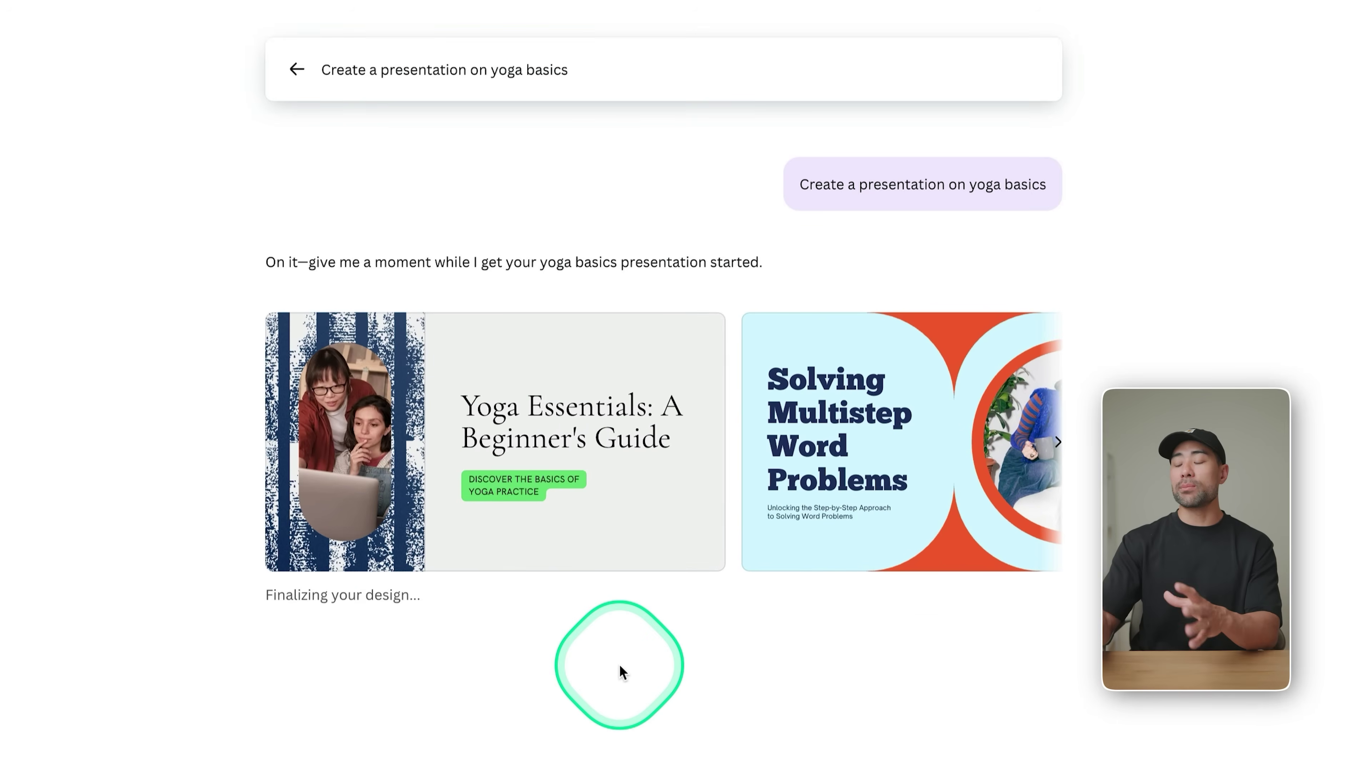
{"action": "left_click", "coordinate": [1060, 444]}
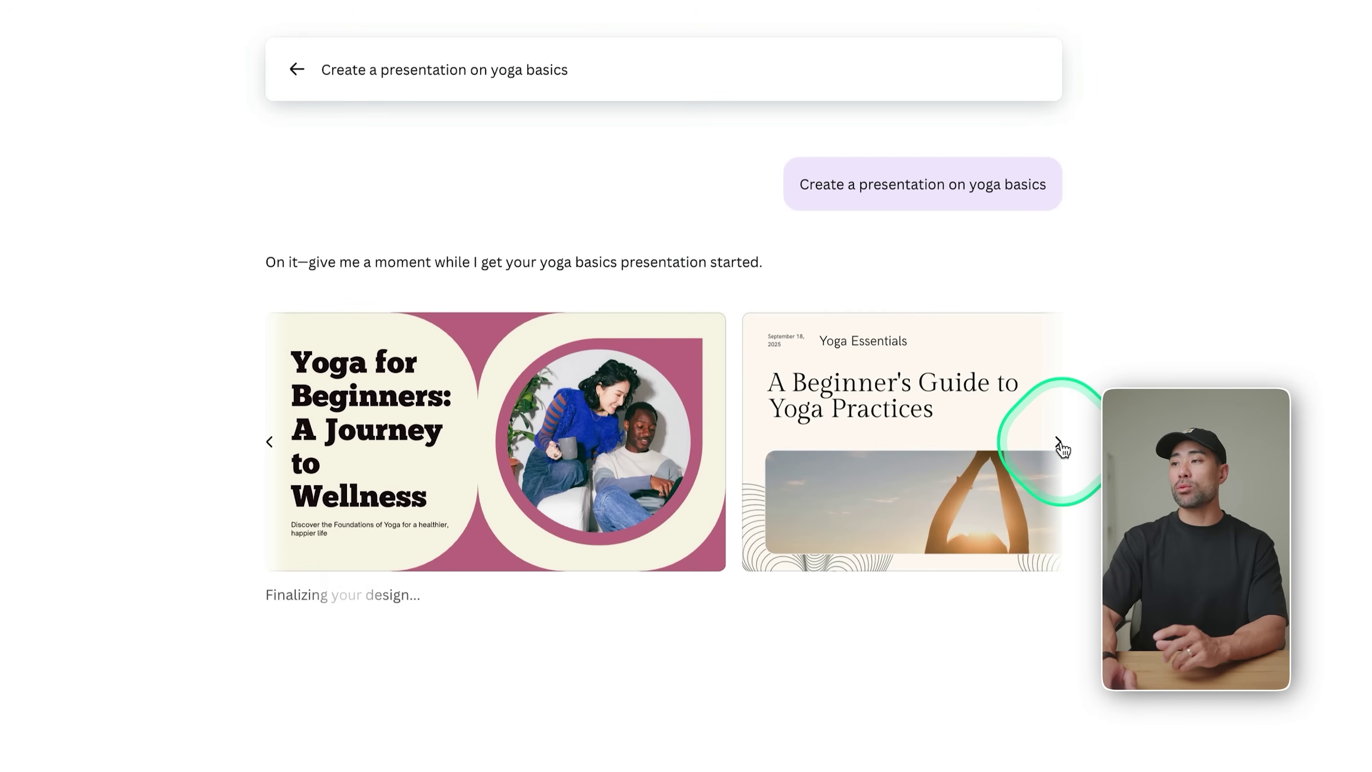
{"action": "left_click", "coordinate": [1060, 444]}
{"action": "left_click", "coordinate": [1059, 445]}
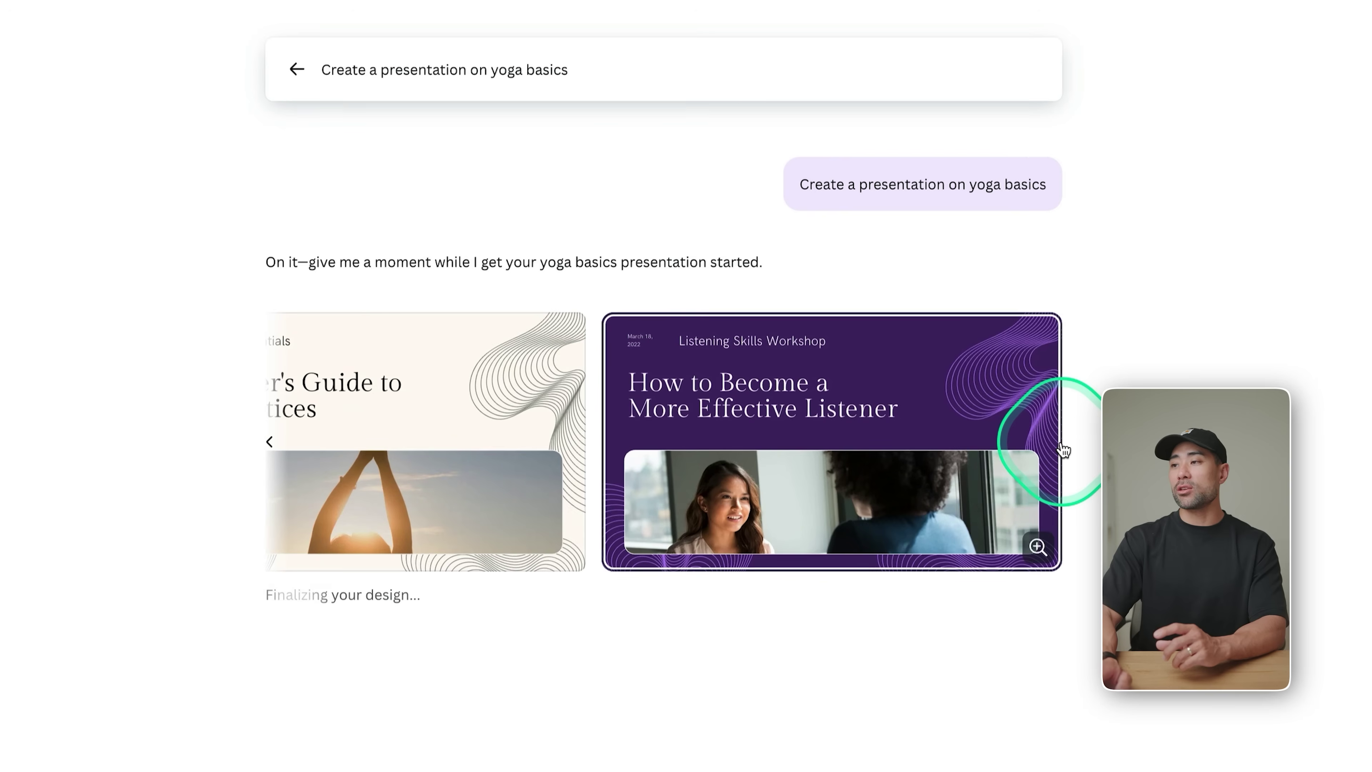
Revisit earlier presentation drafts and open the chosen yoga deck for editing
{"action": "left_click", "coordinate": [267, 443]}
{"action": "left_click", "coordinate": [269, 445]}
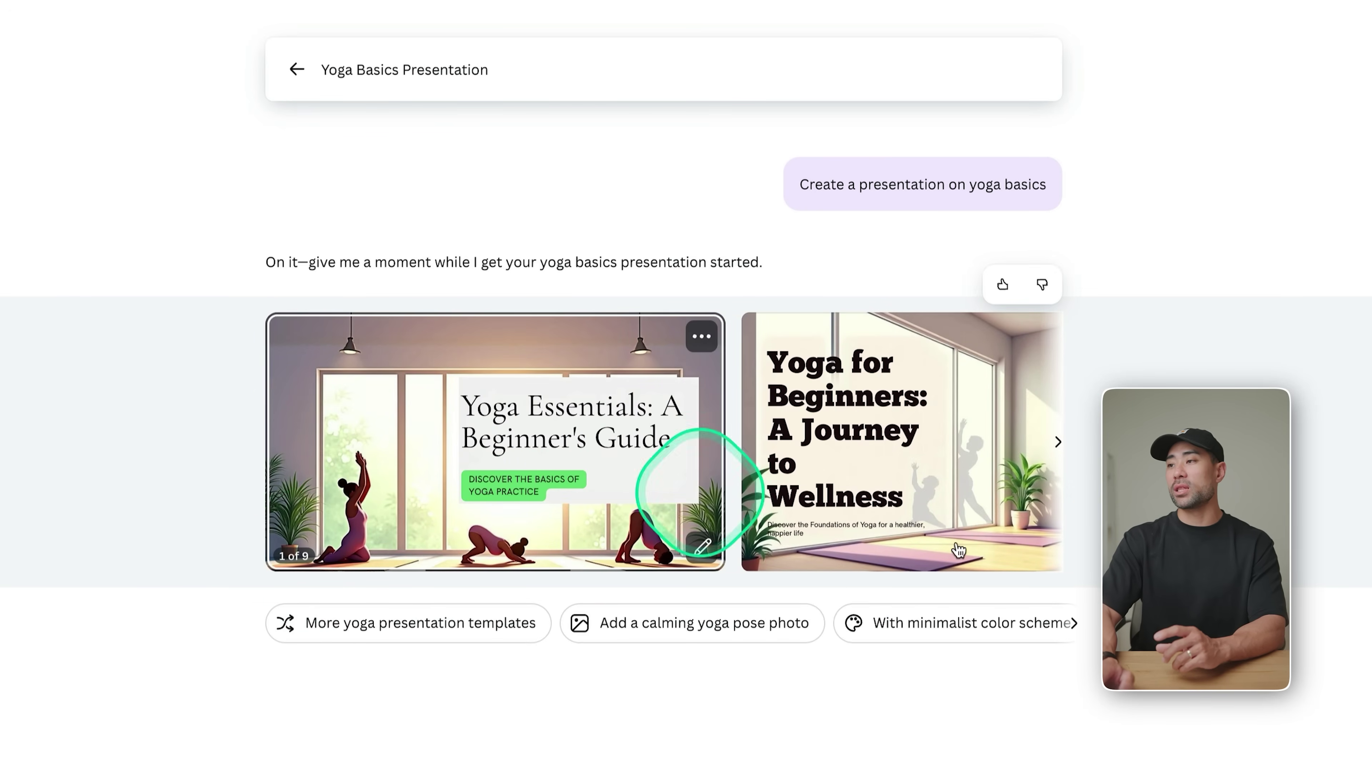
{"action": "left_click", "coordinate": [1058, 444]}
{"action": "left_click", "coordinate": [1059, 446]}
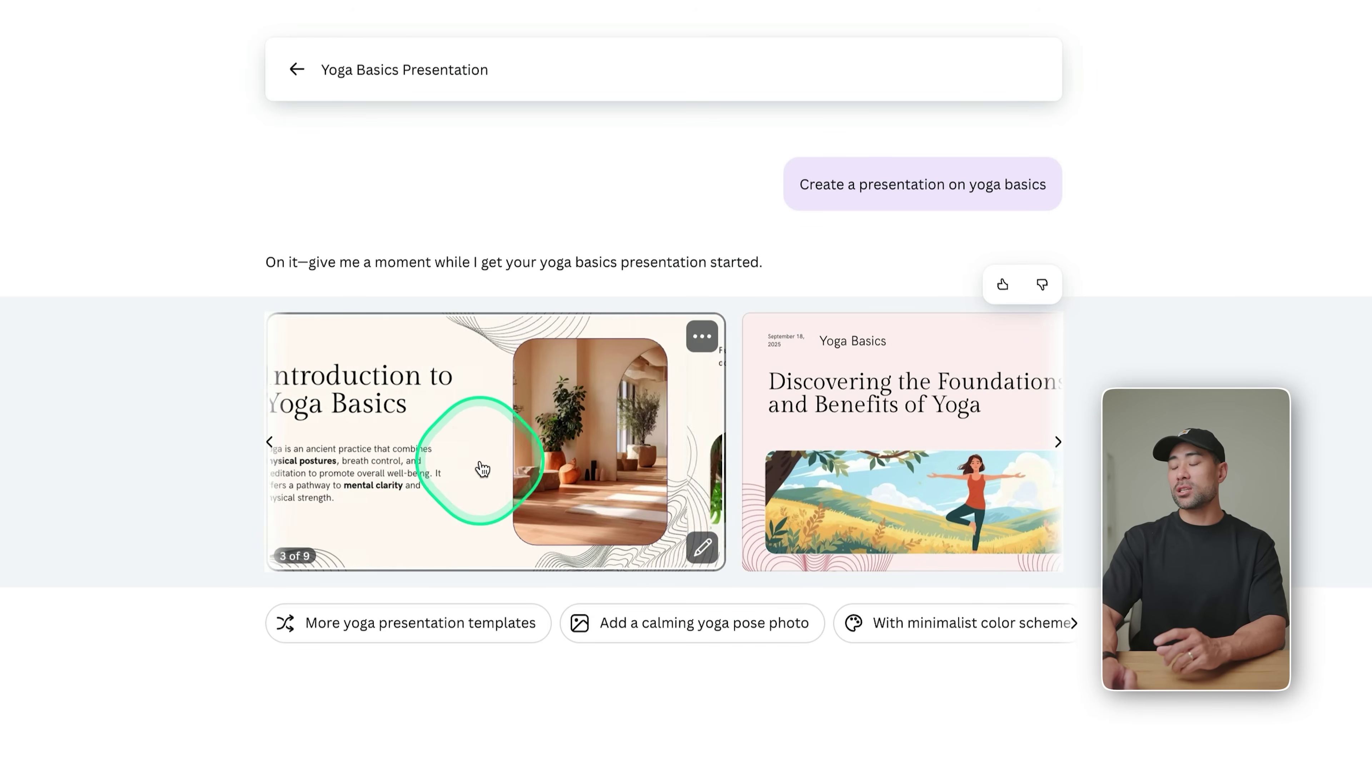
{"action": "left_click", "coordinate": [446, 476]}
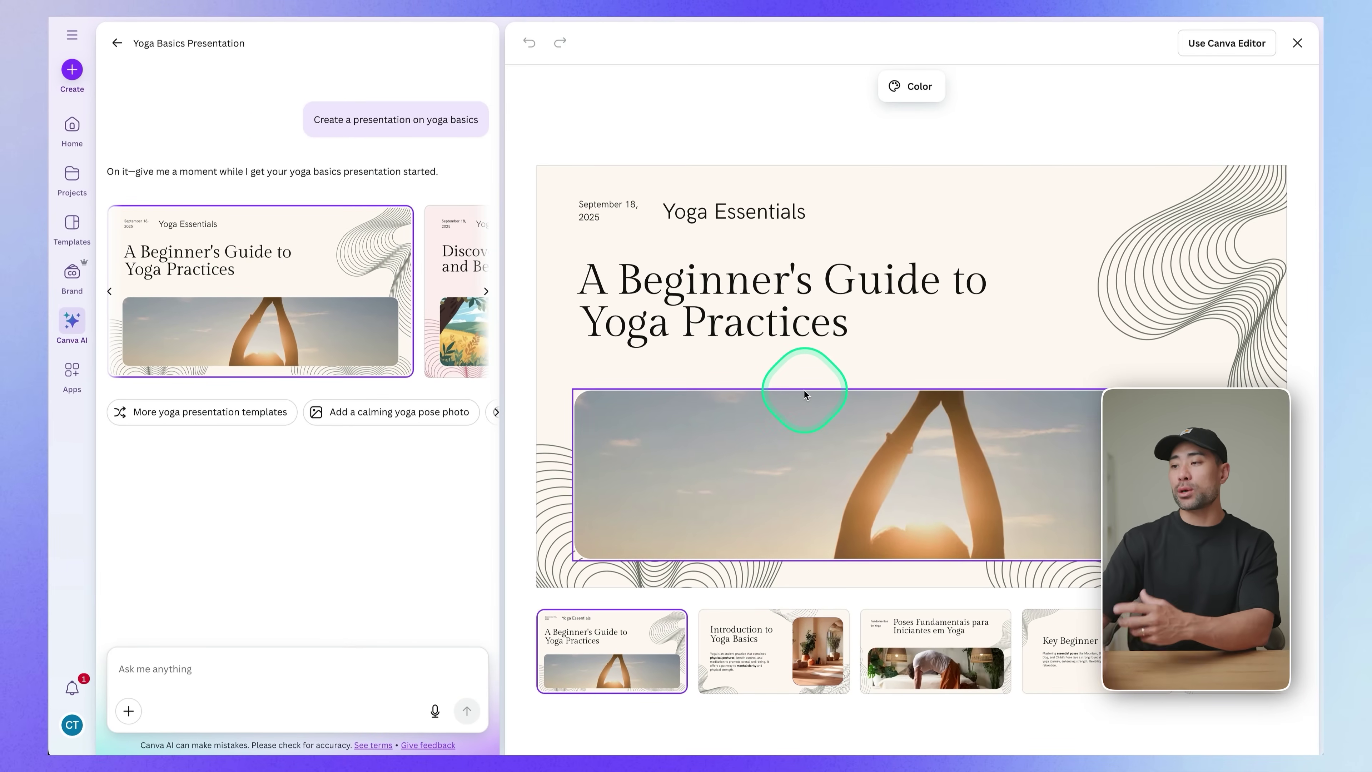
Review the yoga deck's slides 2–5, from Introduction to Benefits, then return to the title slide
{"action": "left_click", "coordinate": [772, 648]}
{"action": "left_click", "coordinate": [946, 654]}
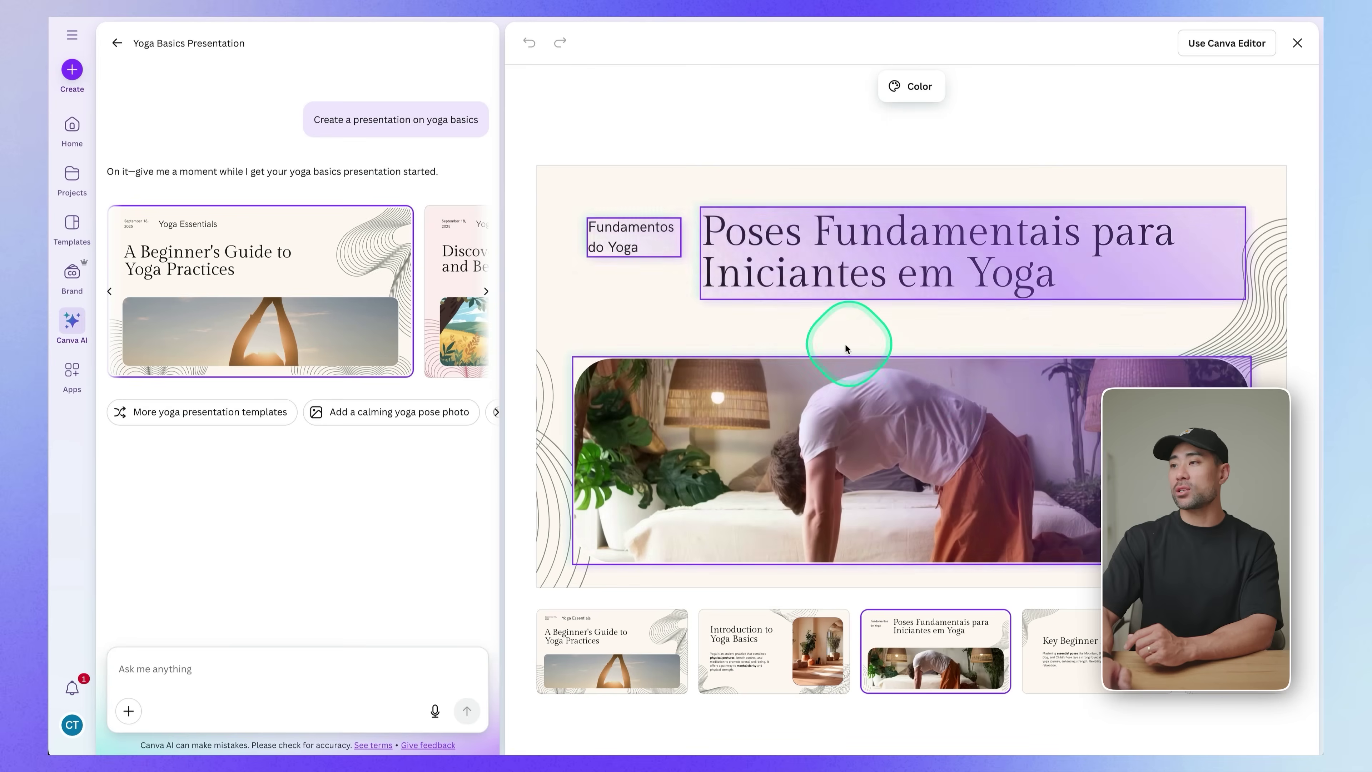
{"action": "left_click", "coordinate": [1075, 671]}
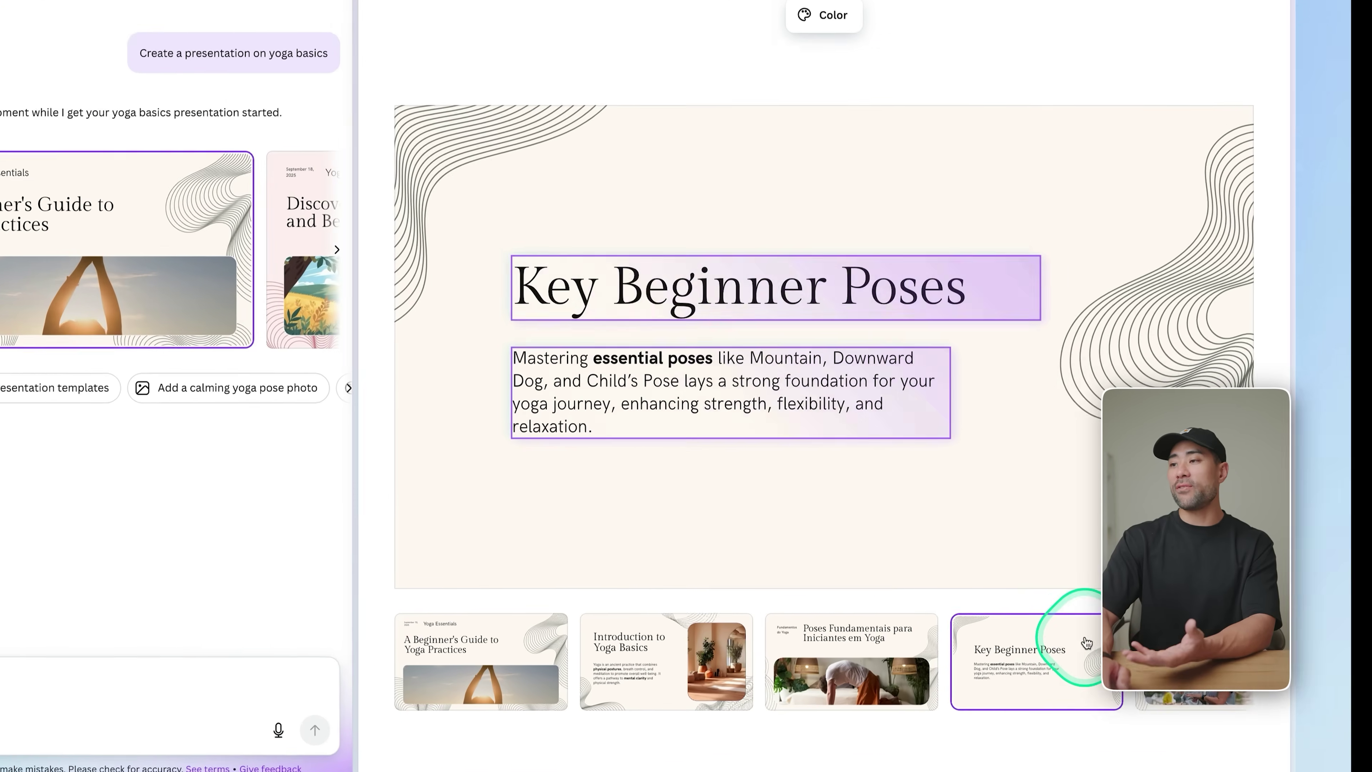
{"action": "left_click", "coordinate": [1188, 698]}
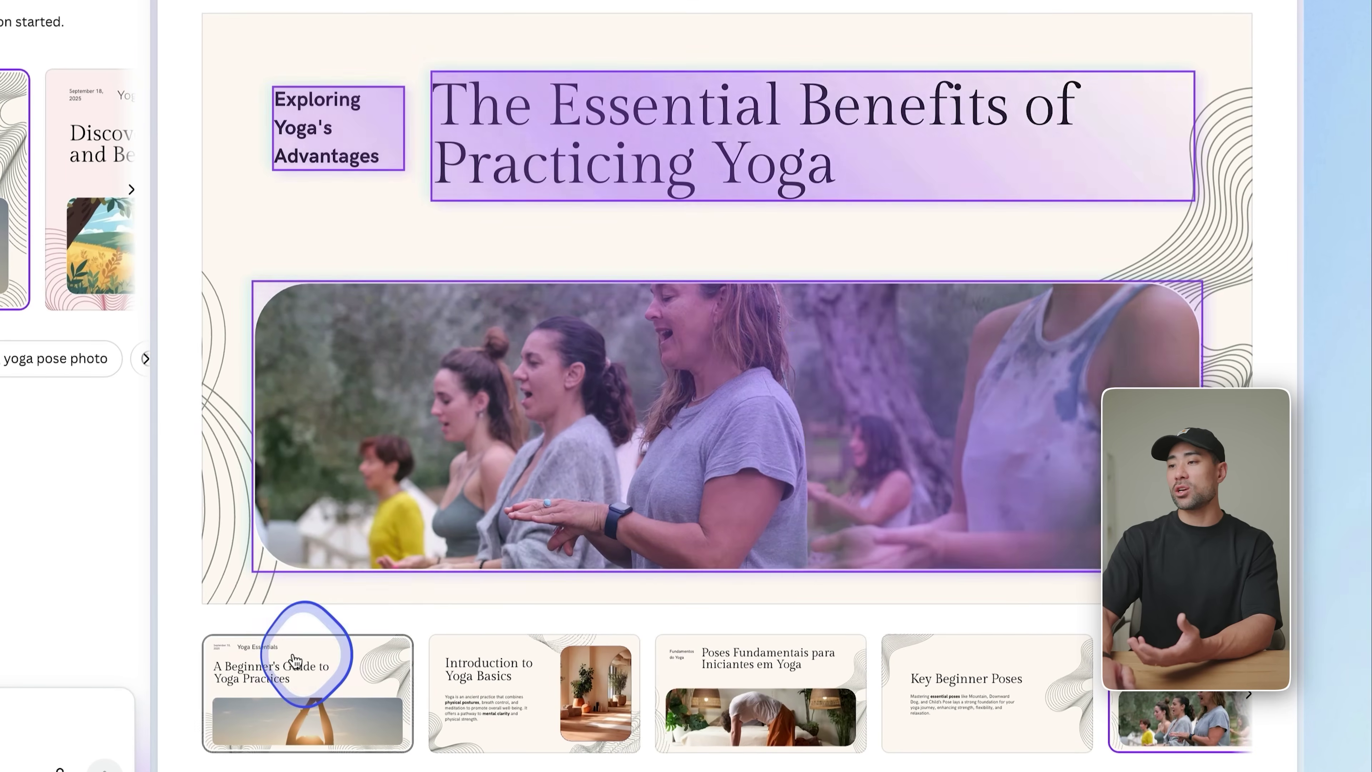
{"action": "left_click", "coordinate": [294, 660]}
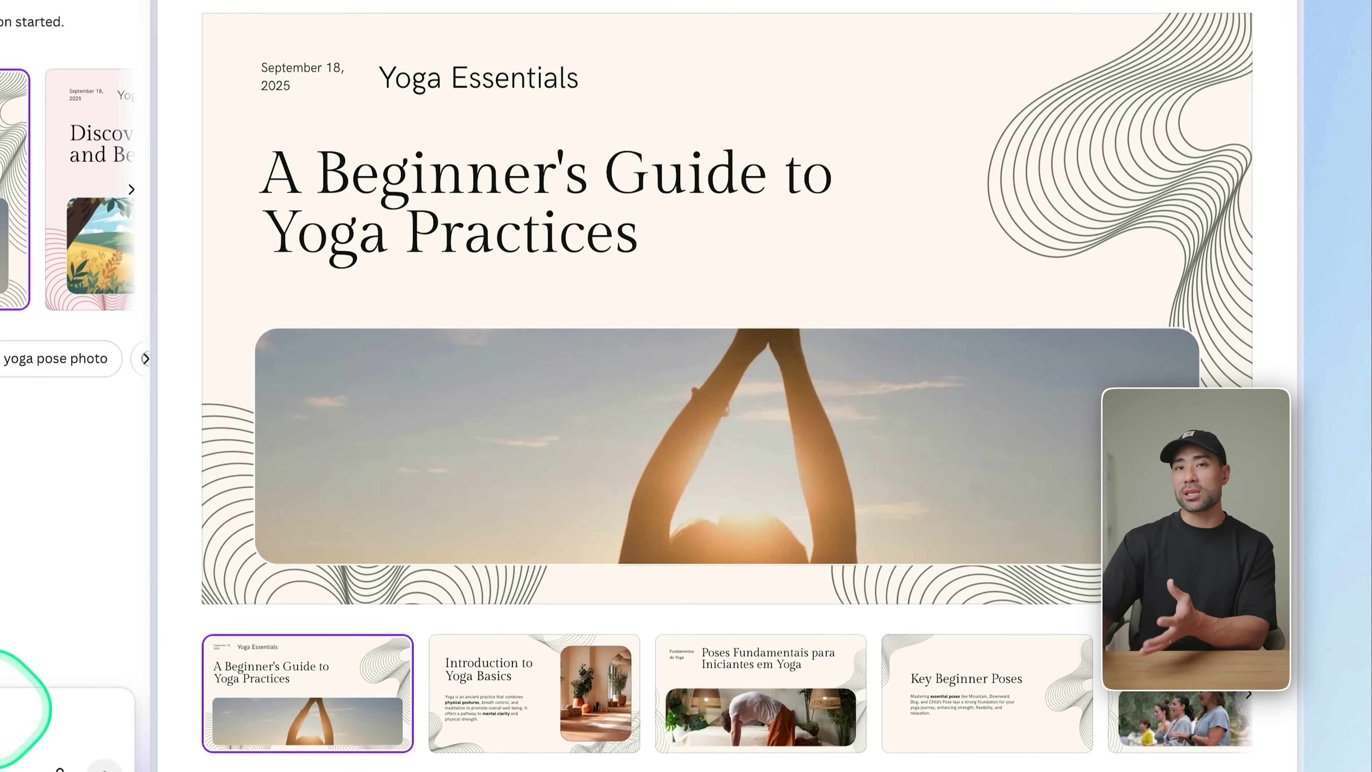
Recheck the Introduction to Yoga Basics slide, return to the title slide, and start a follow-up request
{"action": "left_click", "coordinate": [82, 738]}
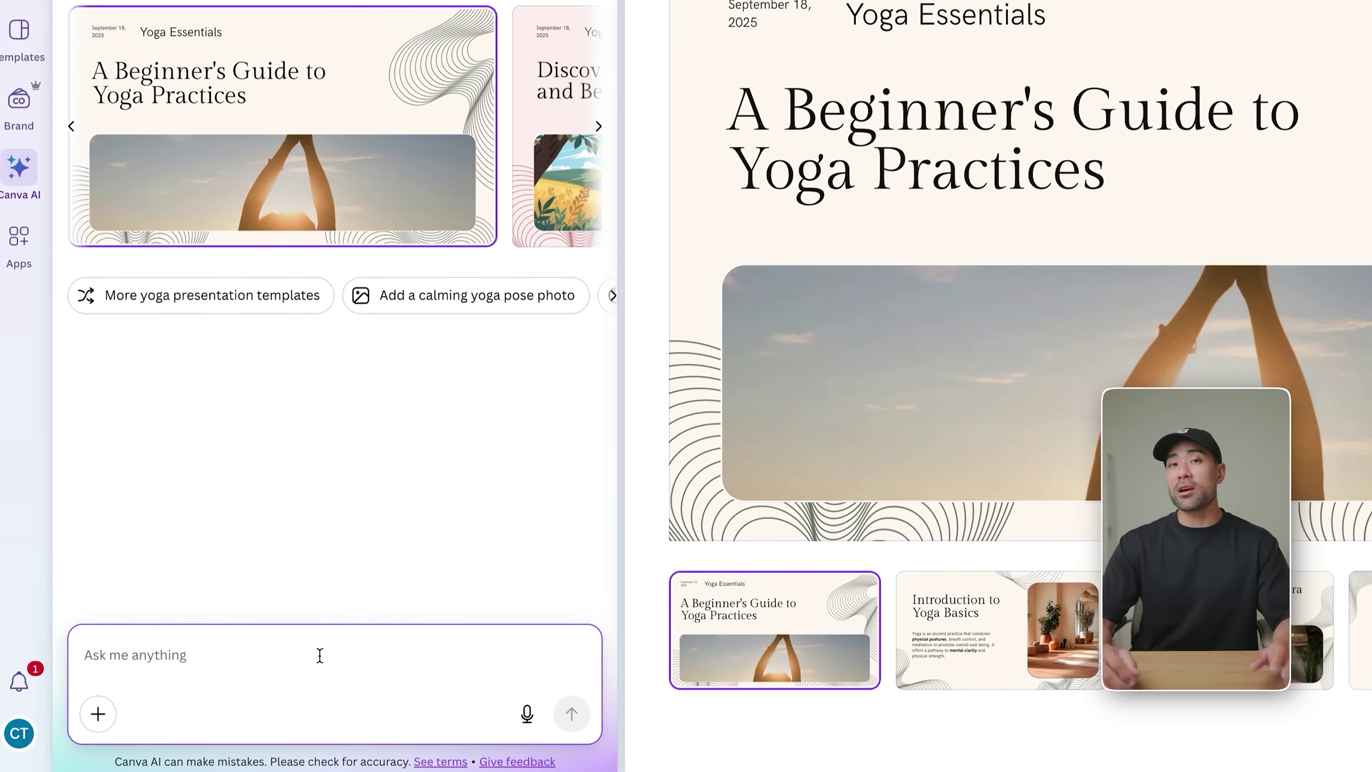
{"action": "left_click", "coordinate": [998, 659]}
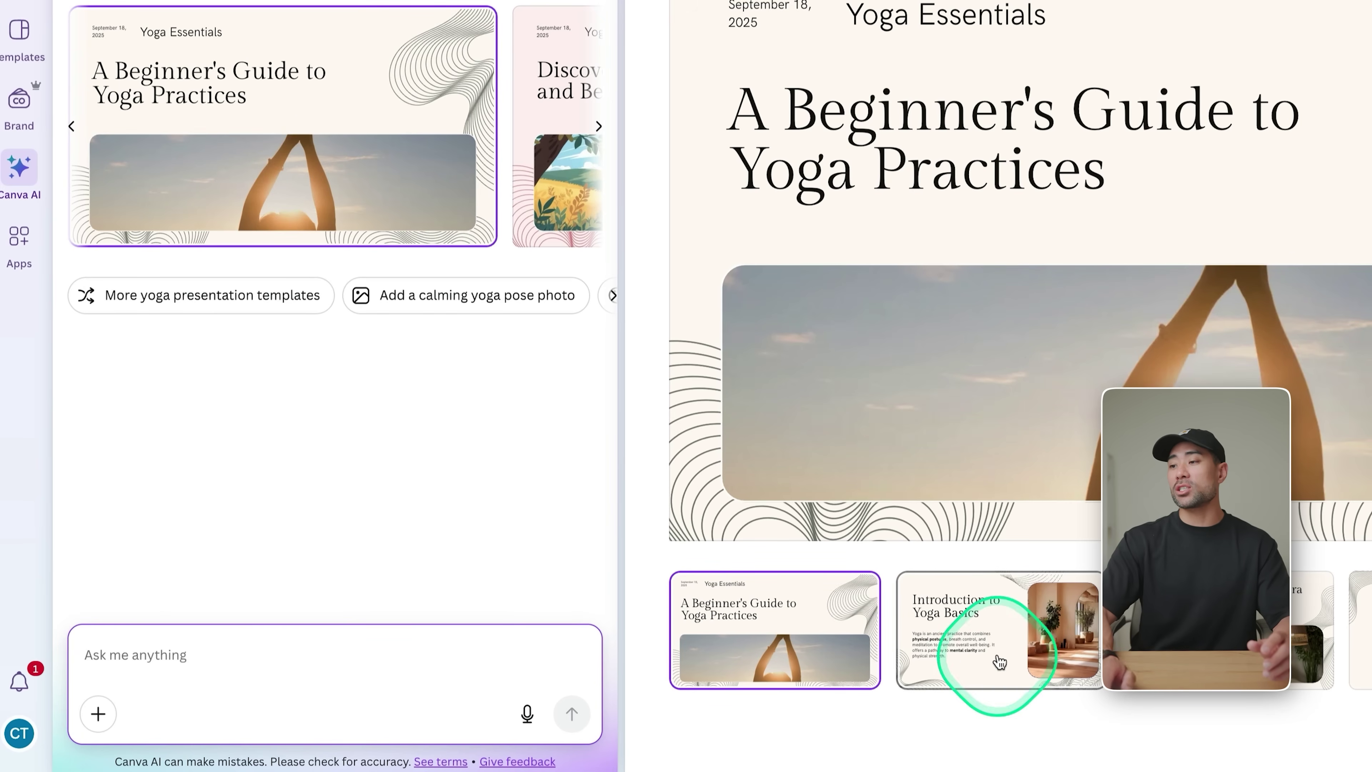
{"action": "left_click", "coordinate": [799, 622]}
{"action": "left_click", "coordinate": [187, 655]}
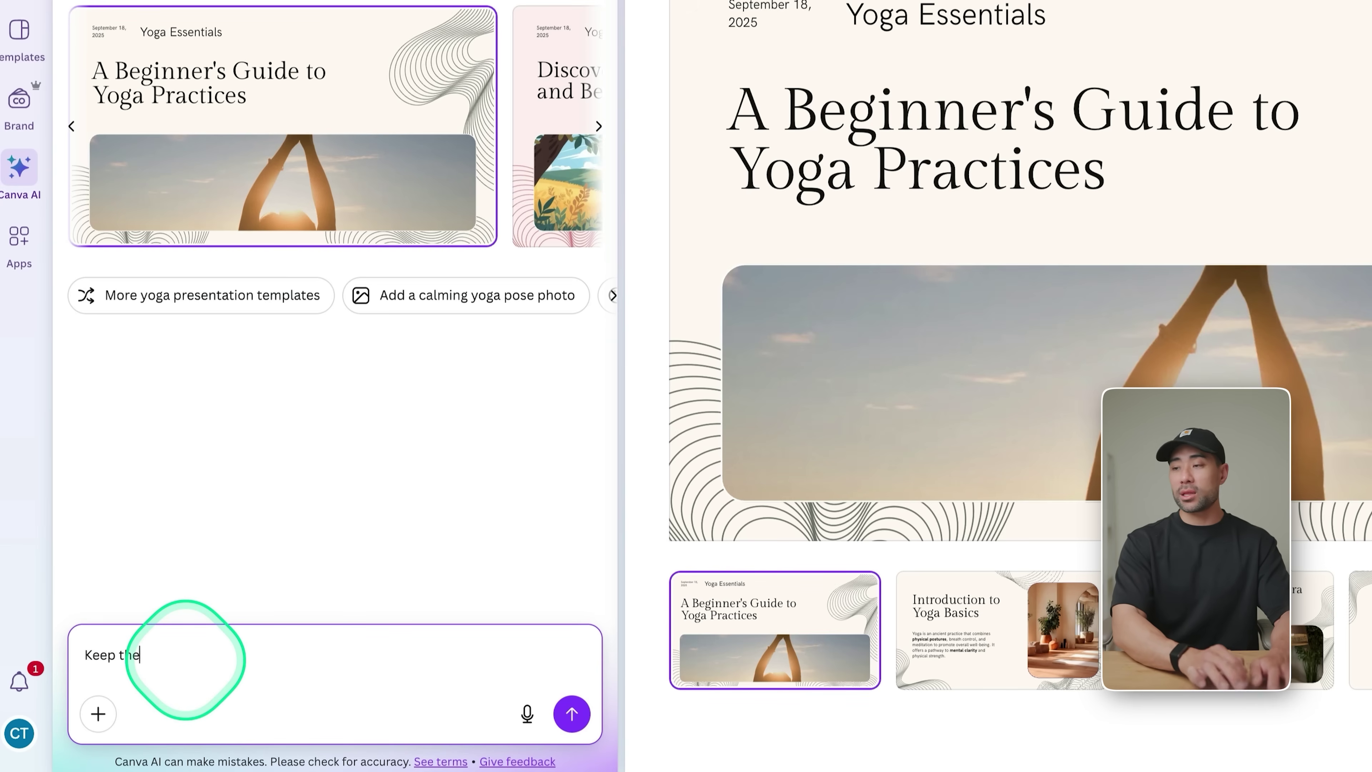
Ask Canva AI to keep the layout but change the content, then load the Yoga for Mindful Living design
{"action": "type", "text": "Keep the layout"}
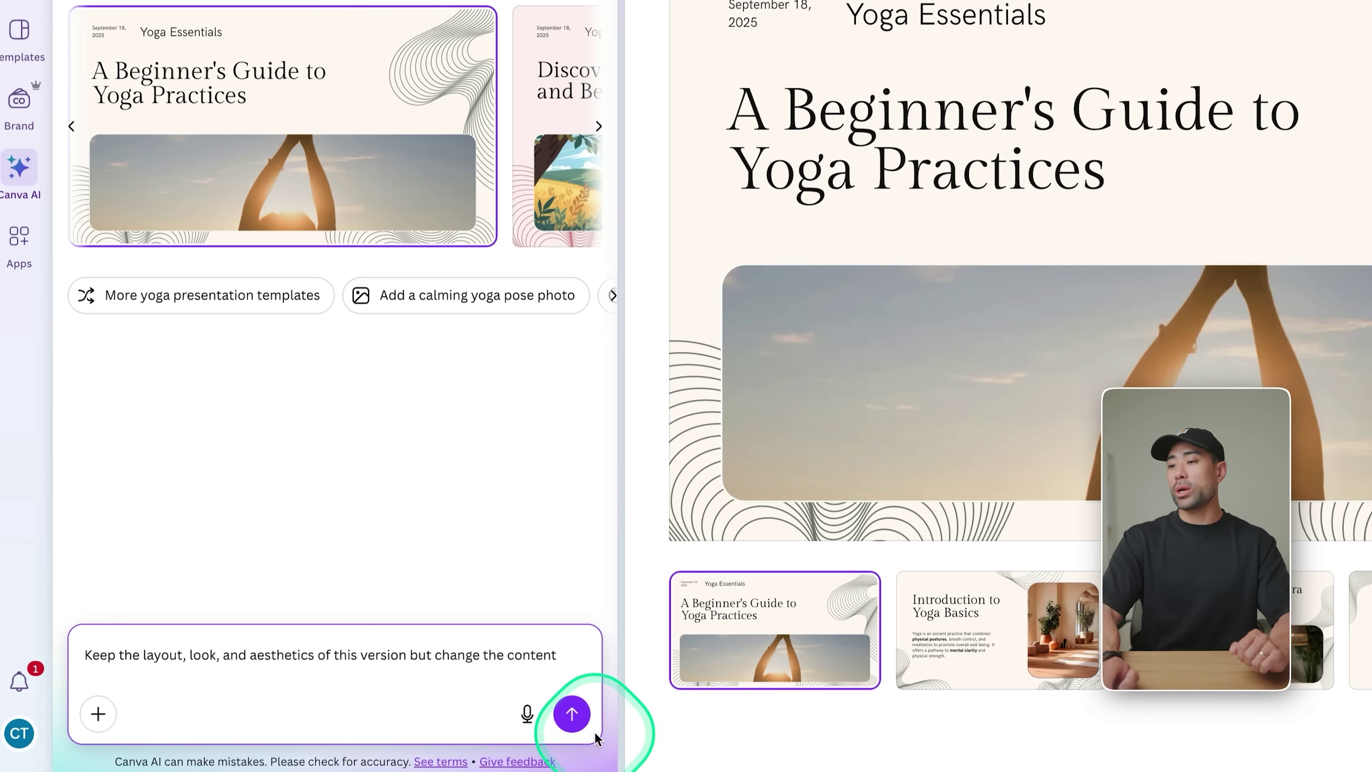
{"action": "left_click", "coordinate": [575, 716]}
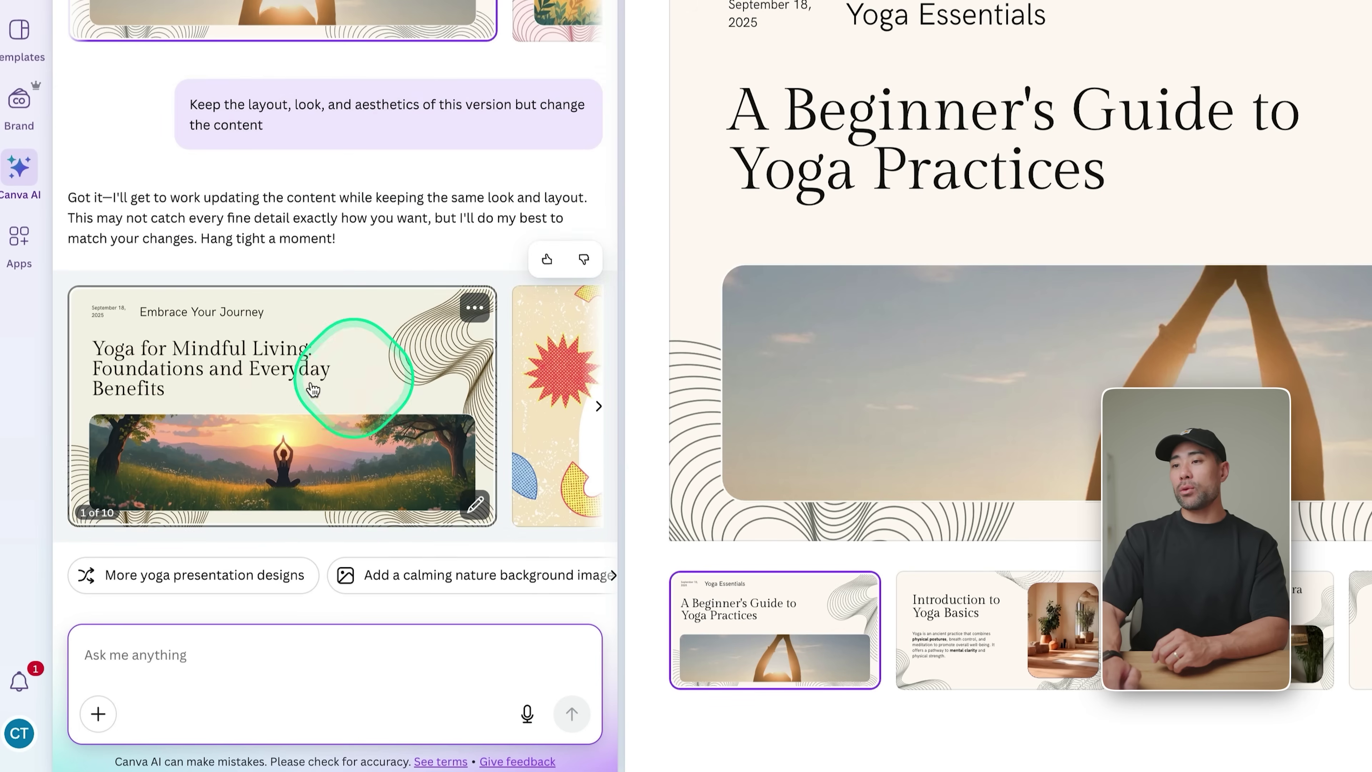
{"action": "left_click", "coordinate": [240, 392]}
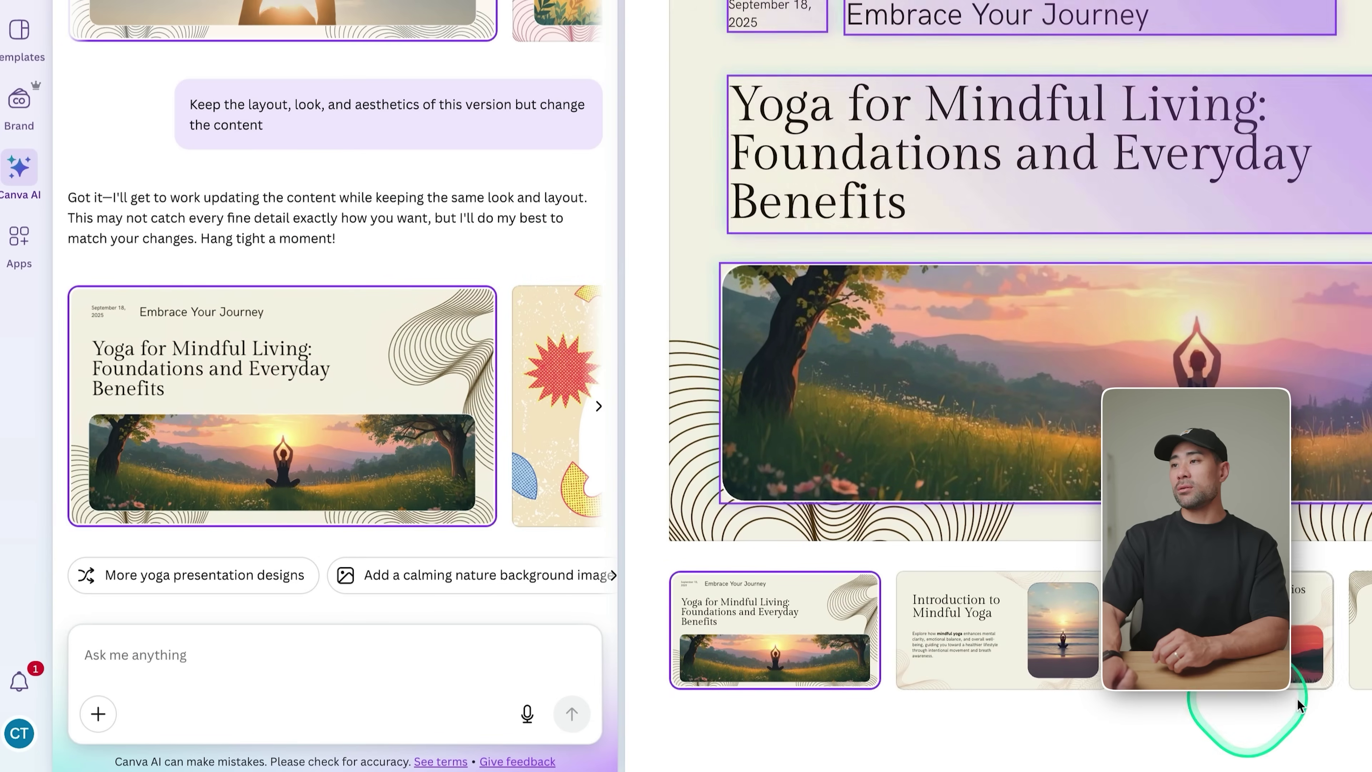
{"action": "left_click", "coordinate": [1013, 409]}
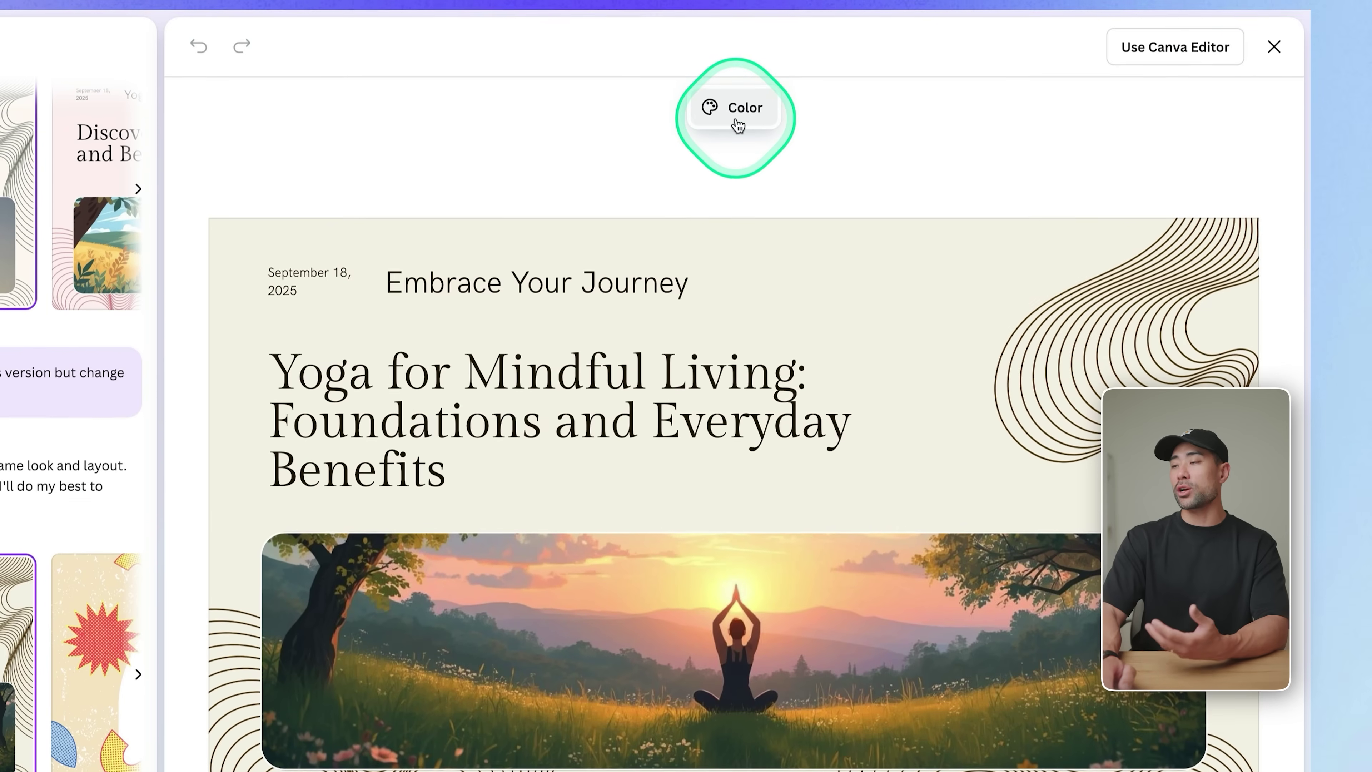
{"action": "left_click", "coordinate": [737, 78]}
Cycle through black, beige and white palettes, finally applying the cream-and-pink coloured palette
{"action": "left_click", "coordinate": [637, 223]}
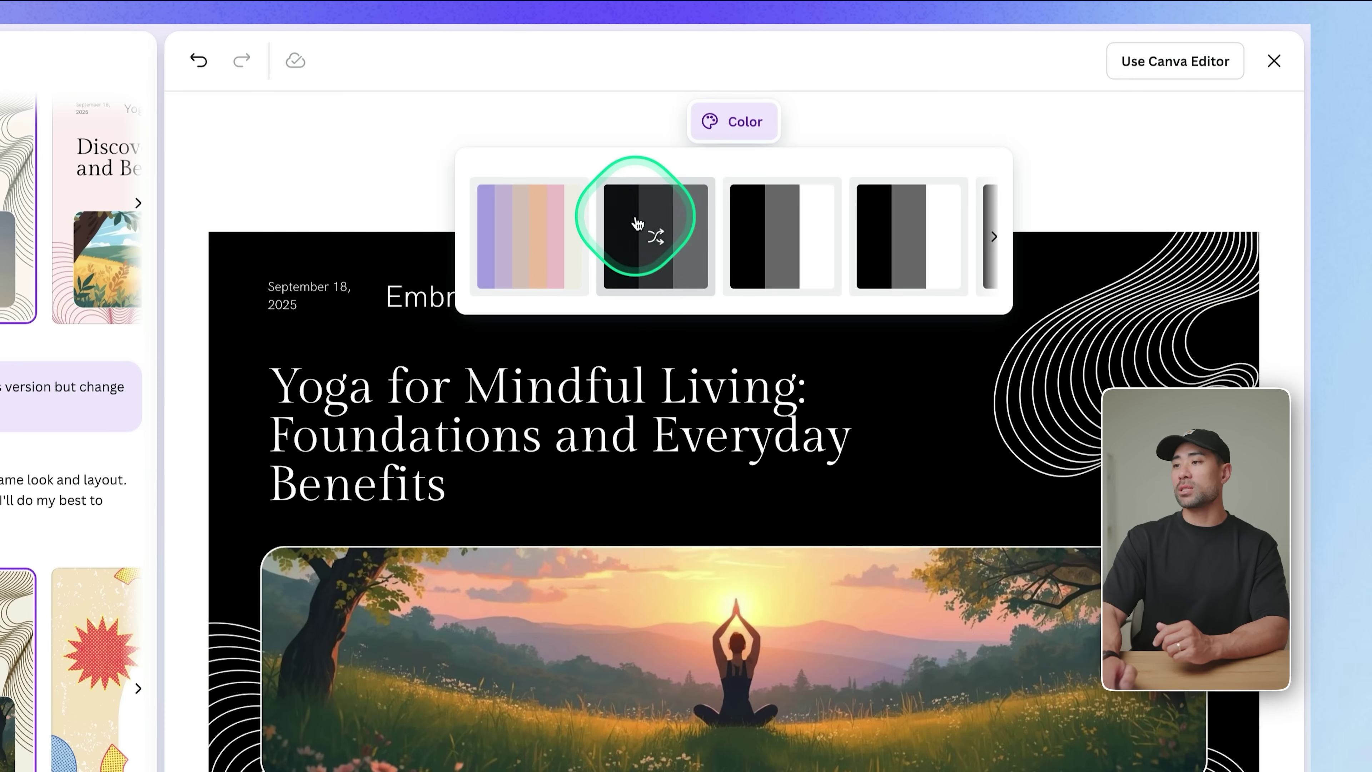
{"action": "left_click", "coordinate": [514, 214]}
{"action": "left_click", "coordinate": [805, 232]}
{"action": "left_click", "coordinate": [890, 262]}
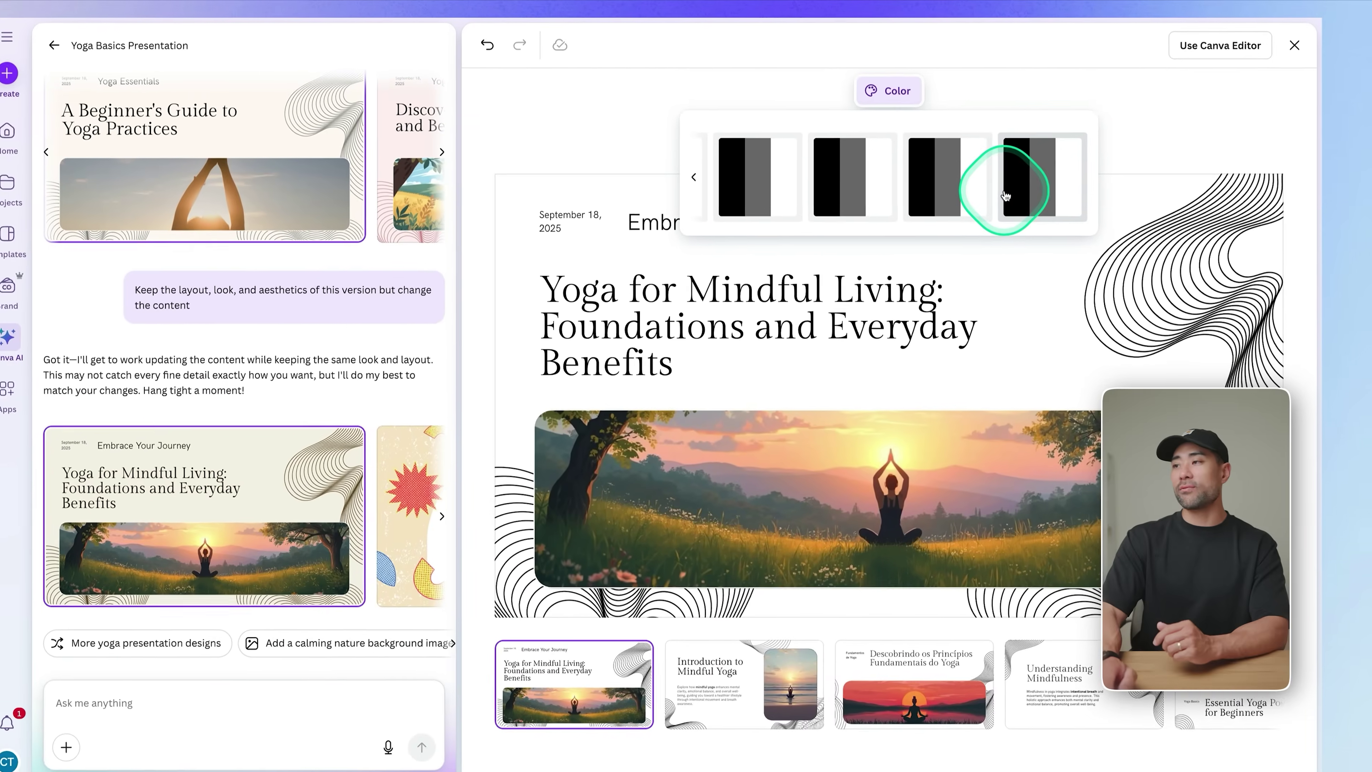
{"action": "left_click", "coordinate": [943, 262]}
{"action": "left_click", "coordinate": [718, 170]}
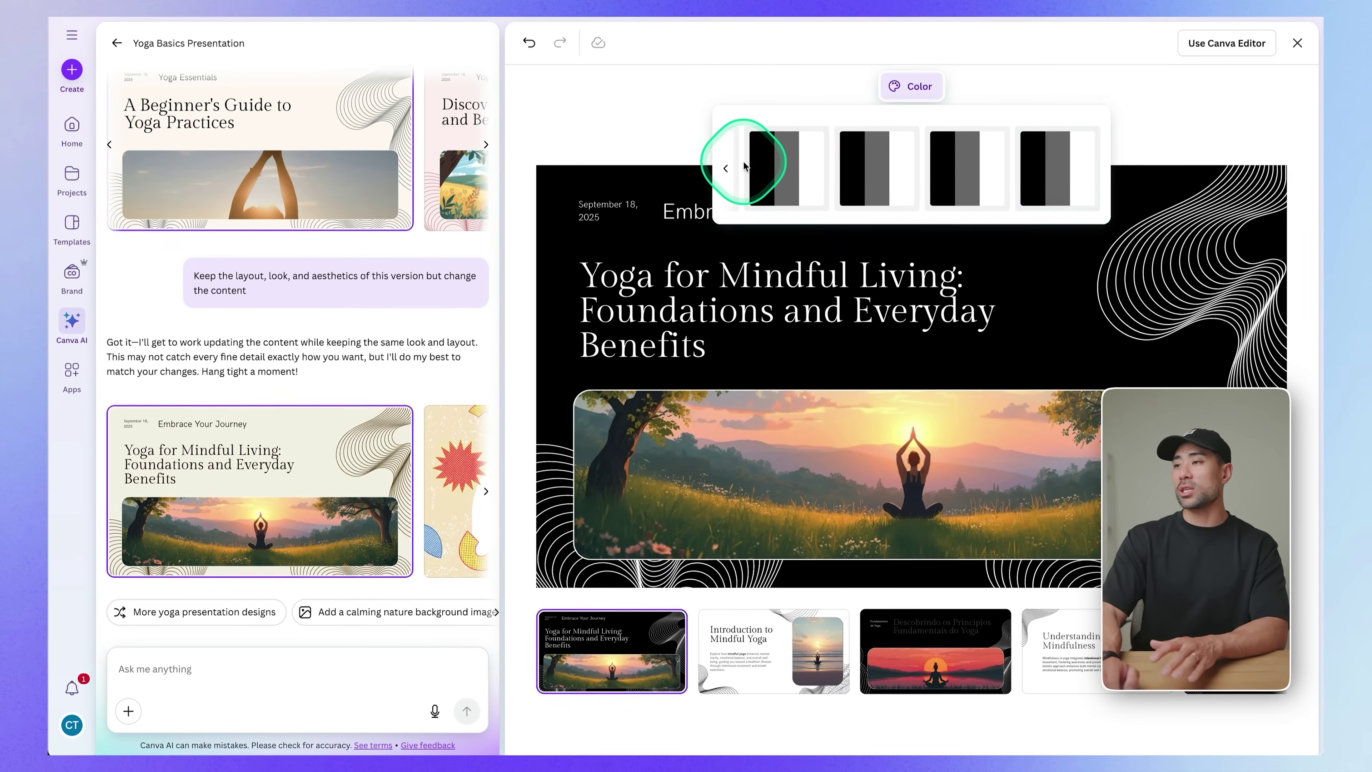
{"action": "left_click", "coordinate": [786, 172]}
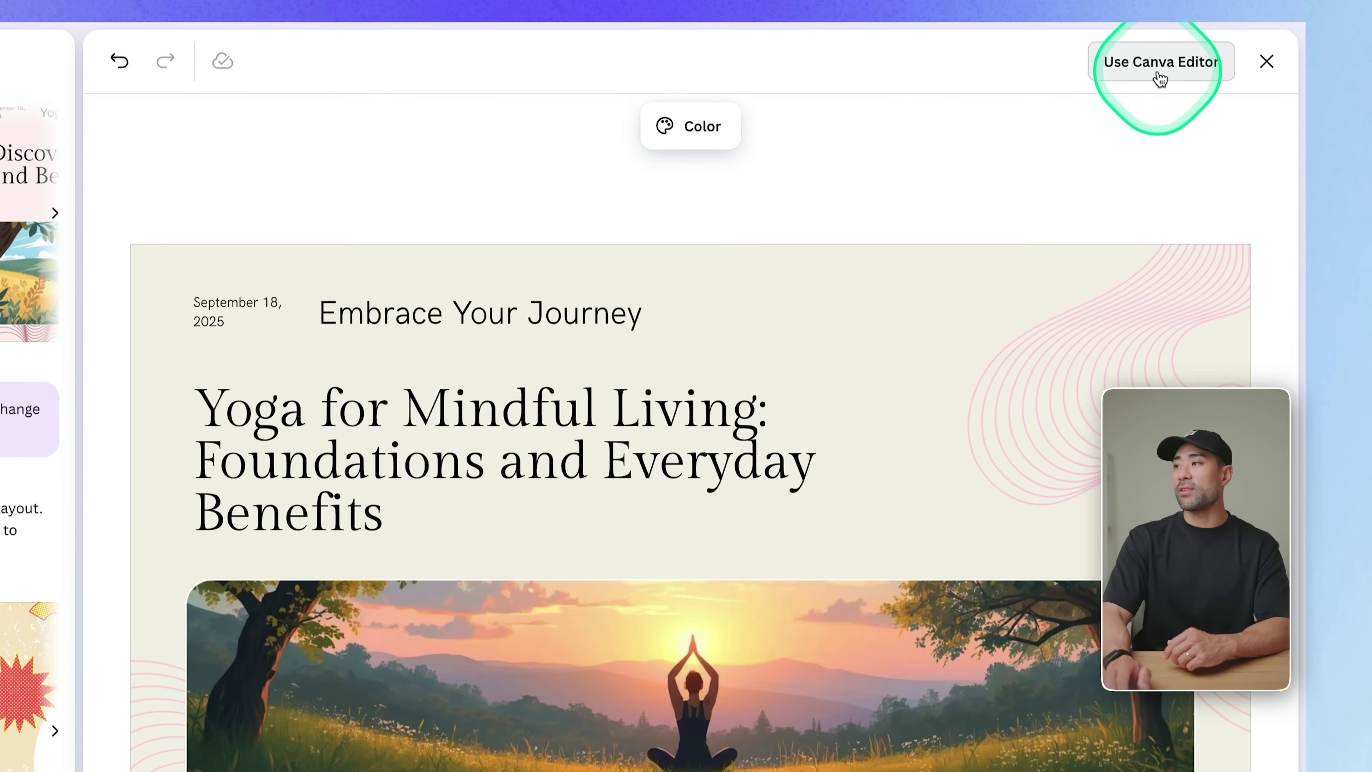
Use the browser's Back option to return to the Yoga Basics Presentation chat
{"action": "right_click", "coordinate": [1157, 61]}
{"action": "left_click", "coordinate": [1157, 70]}
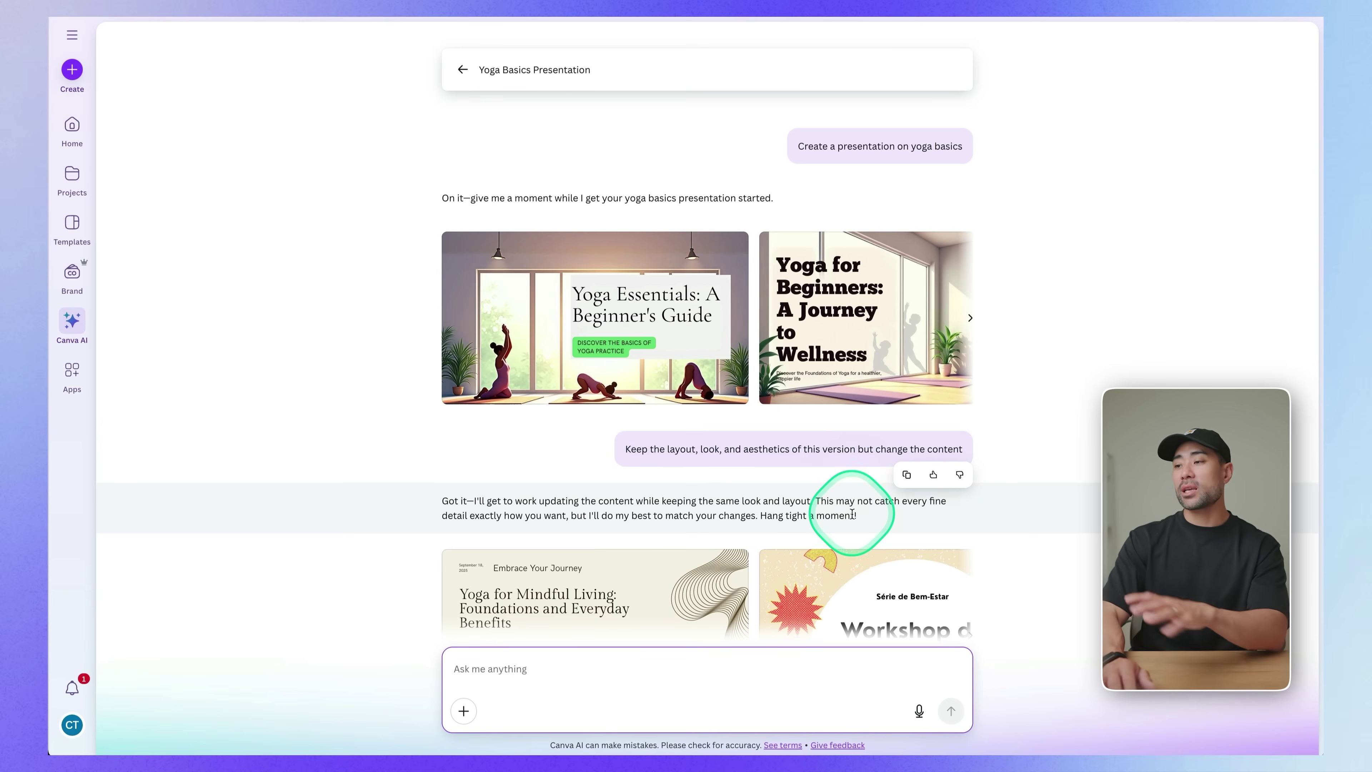
{"action": "scroll", "coordinate": [815, 532], "scroll_direction": "down", "scroll_amount": 3}
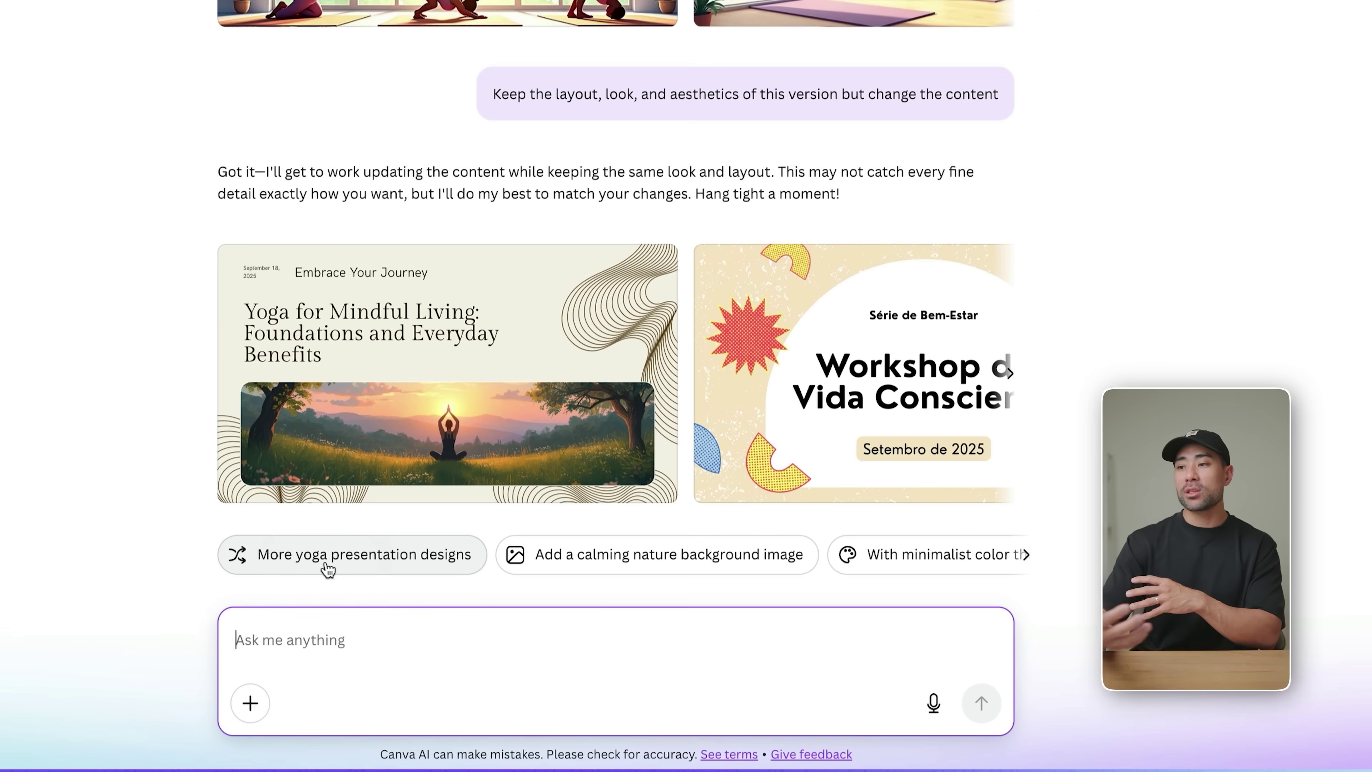
{"action": "left_click", "coordinate": [652, 565]}
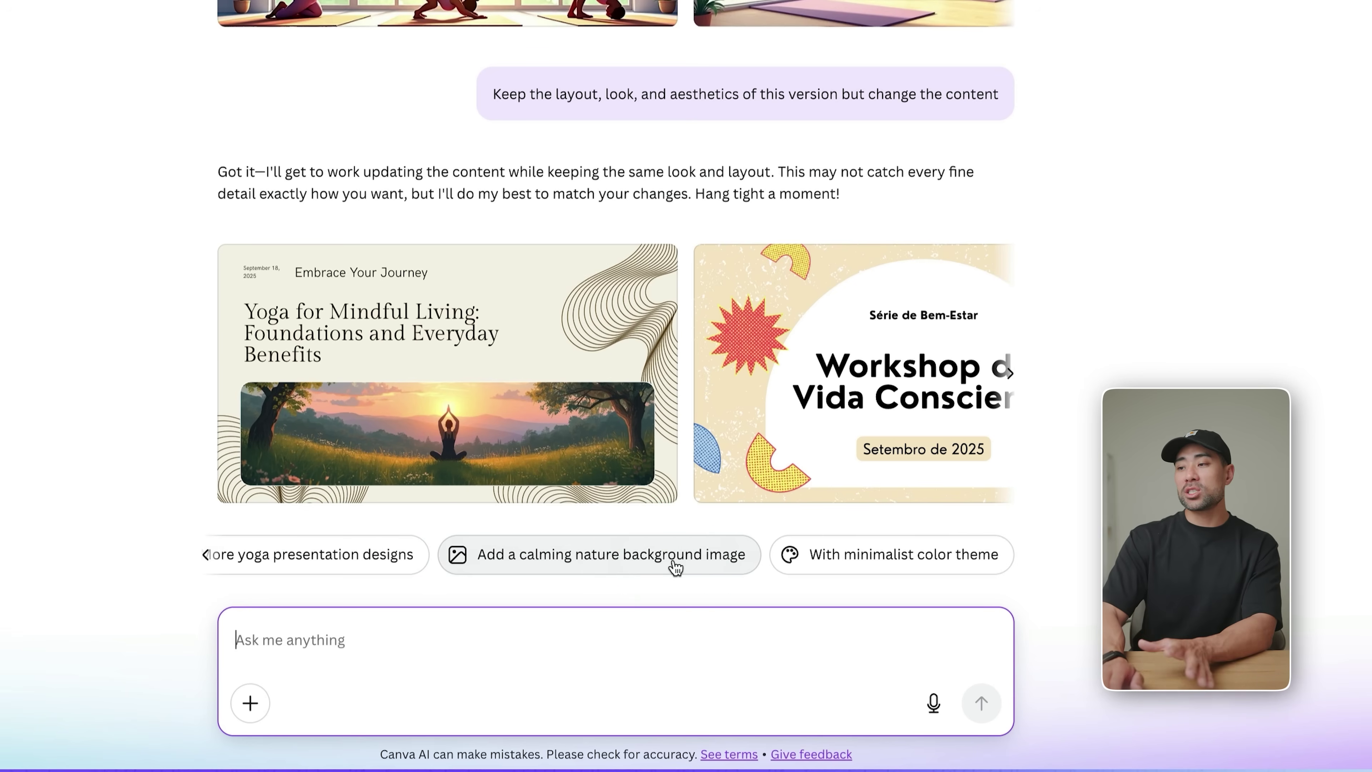
{"action": "left_click", "coordinate": [551, 564]}
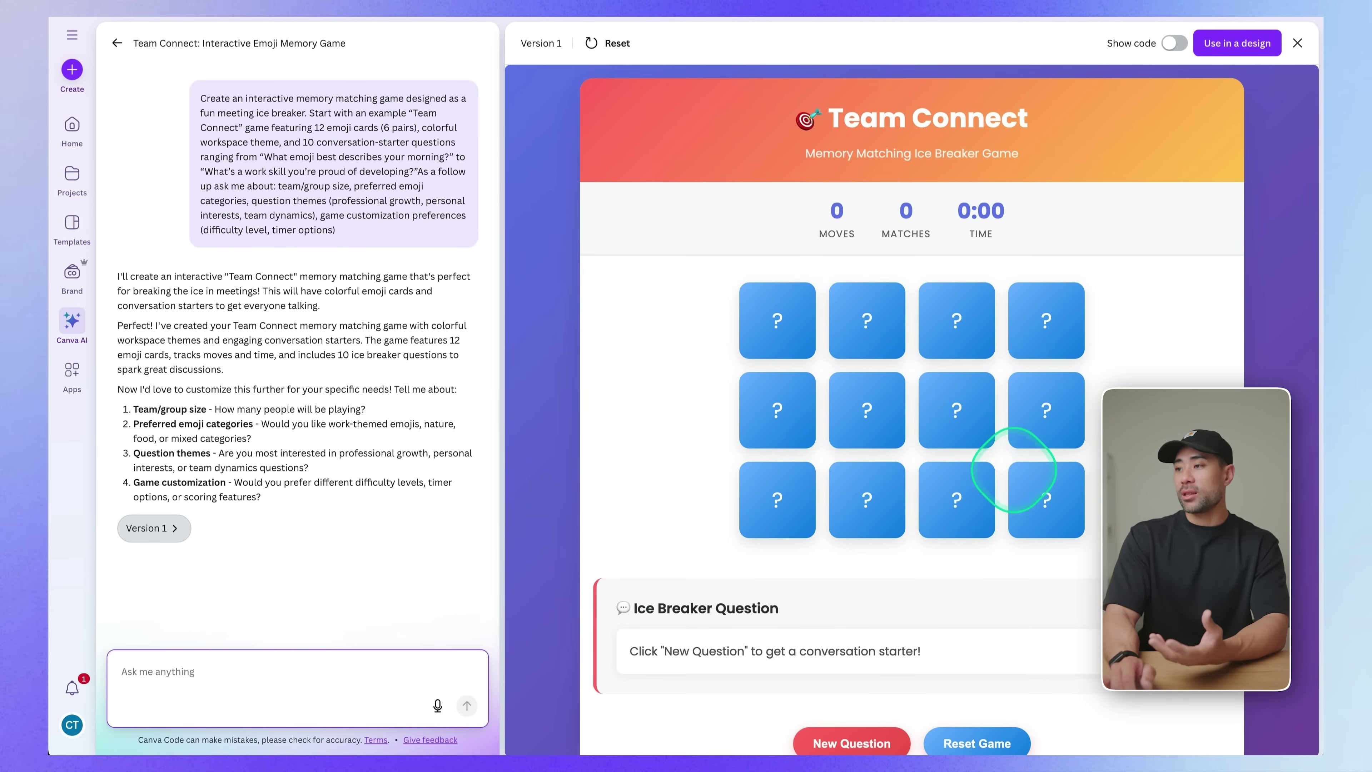
Flip cards in the Team Connect memory game and match the two star cards for one point
{"action": "scroll", "coordinate": [939, 525], "scroll_direction": "down", "scroll_amount": 1}
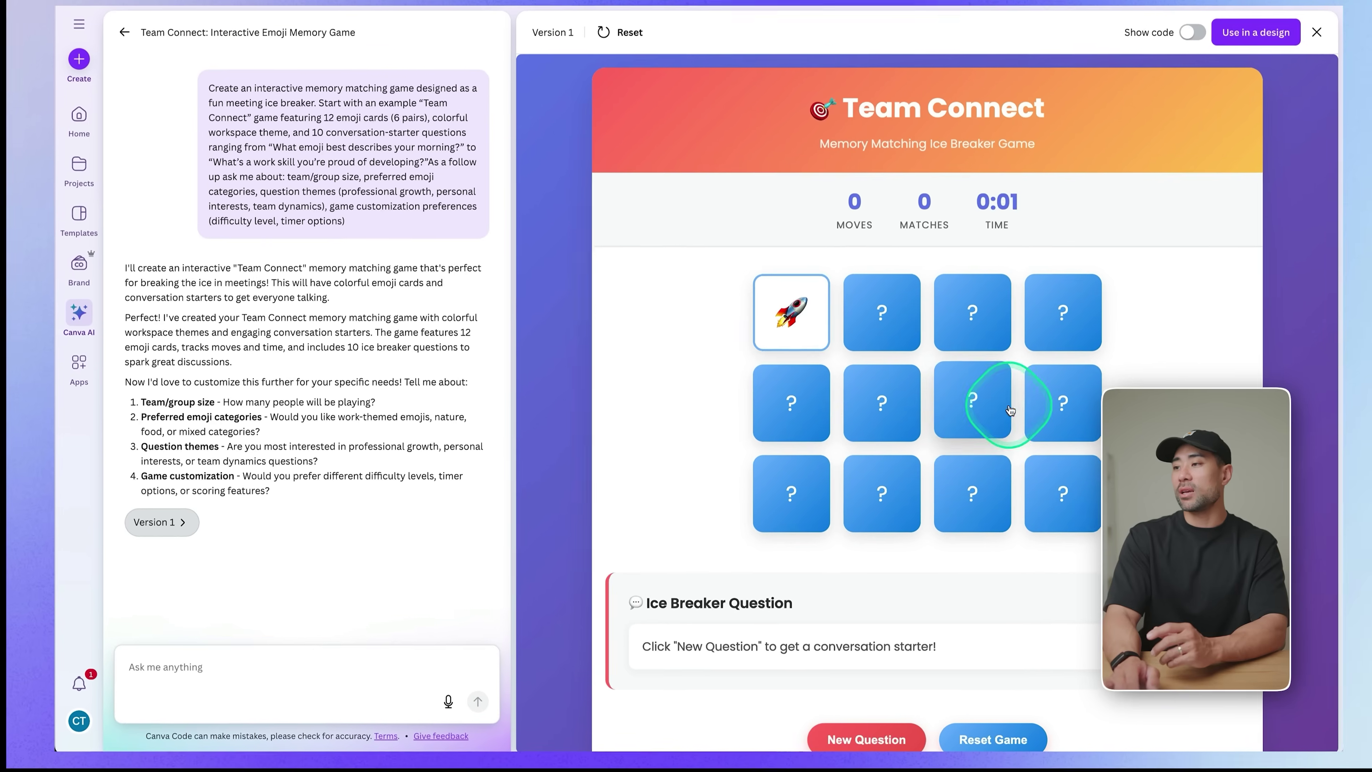
{"action": "left_click", "coordinate": [1179, 324]}
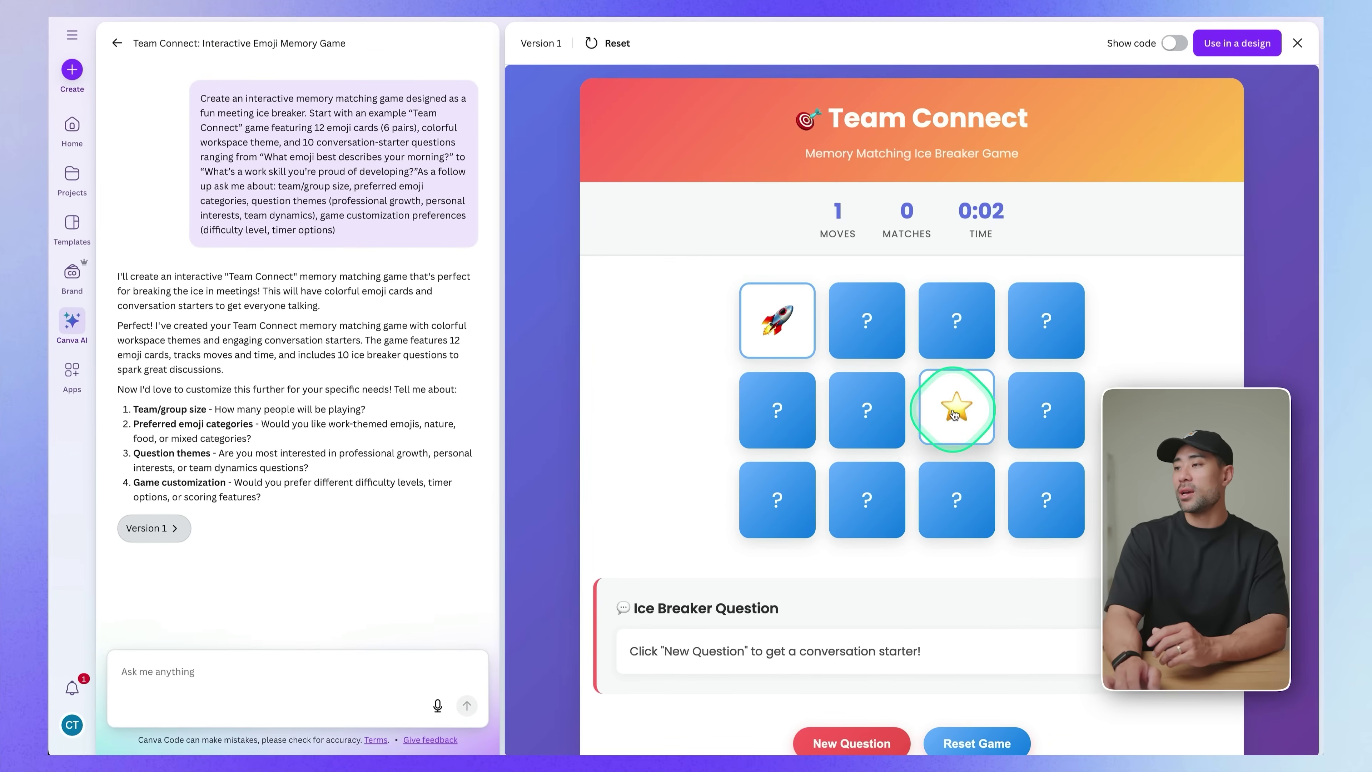
{"action": "left_click", "coordinate": [1053, 322]}
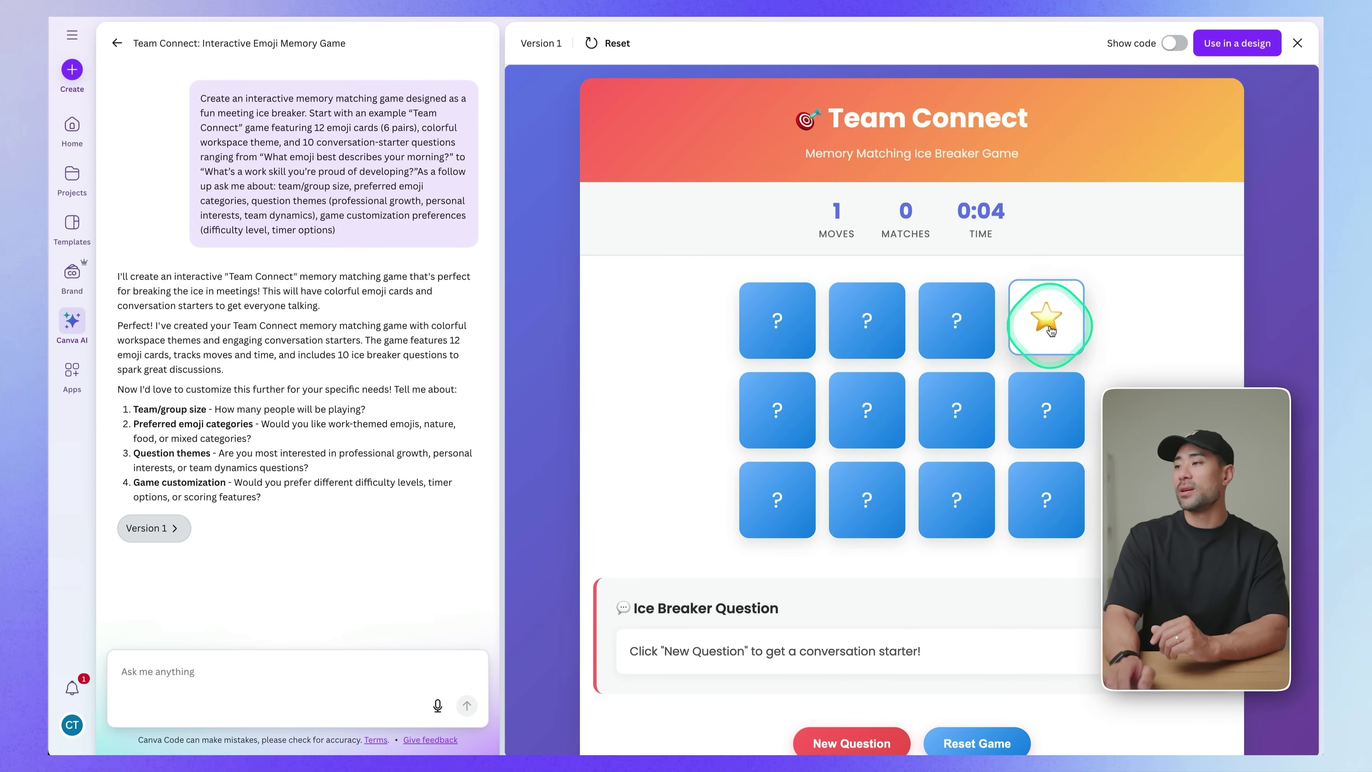
{"action": "left_click", "coordinate": [946, 412]}
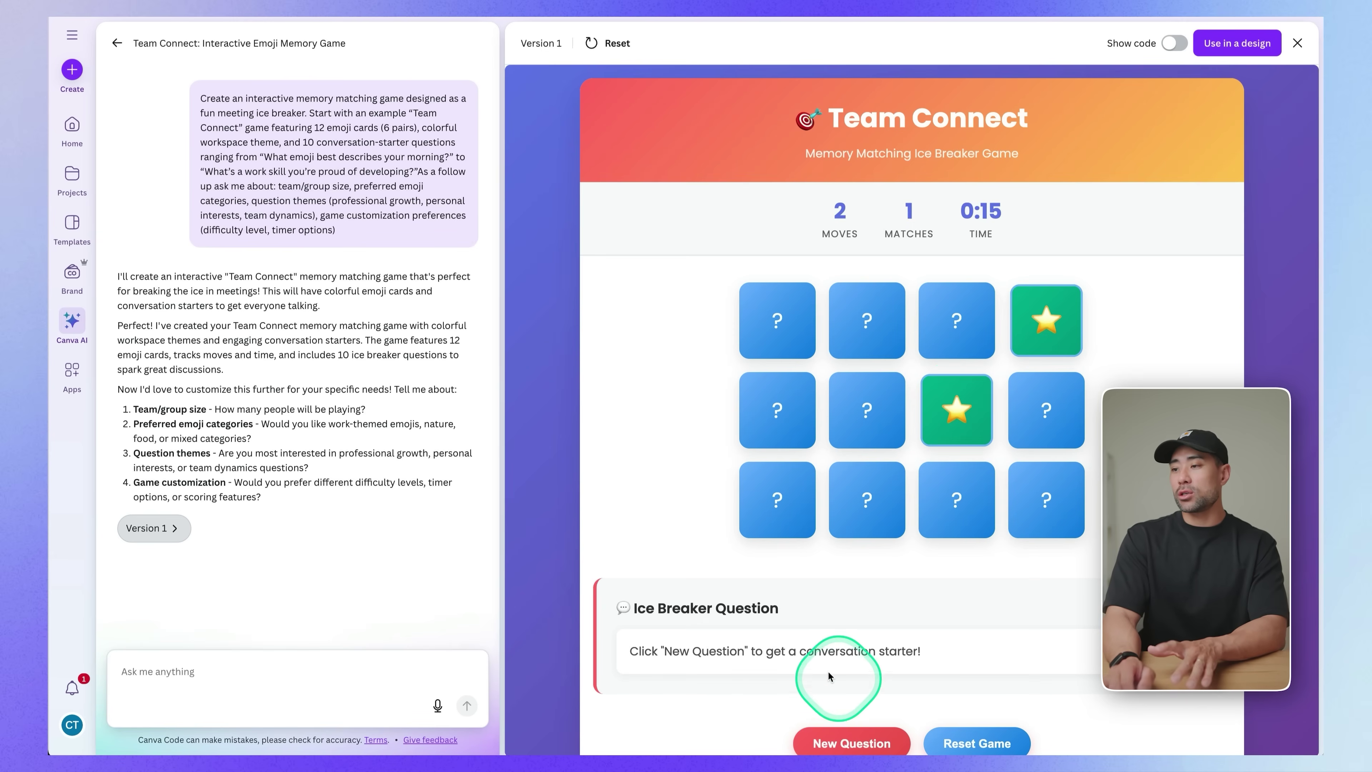
{"action": "scroll", "coordinate": [830, 677], "scroll_direction": "down", "scroll_amount": 2}
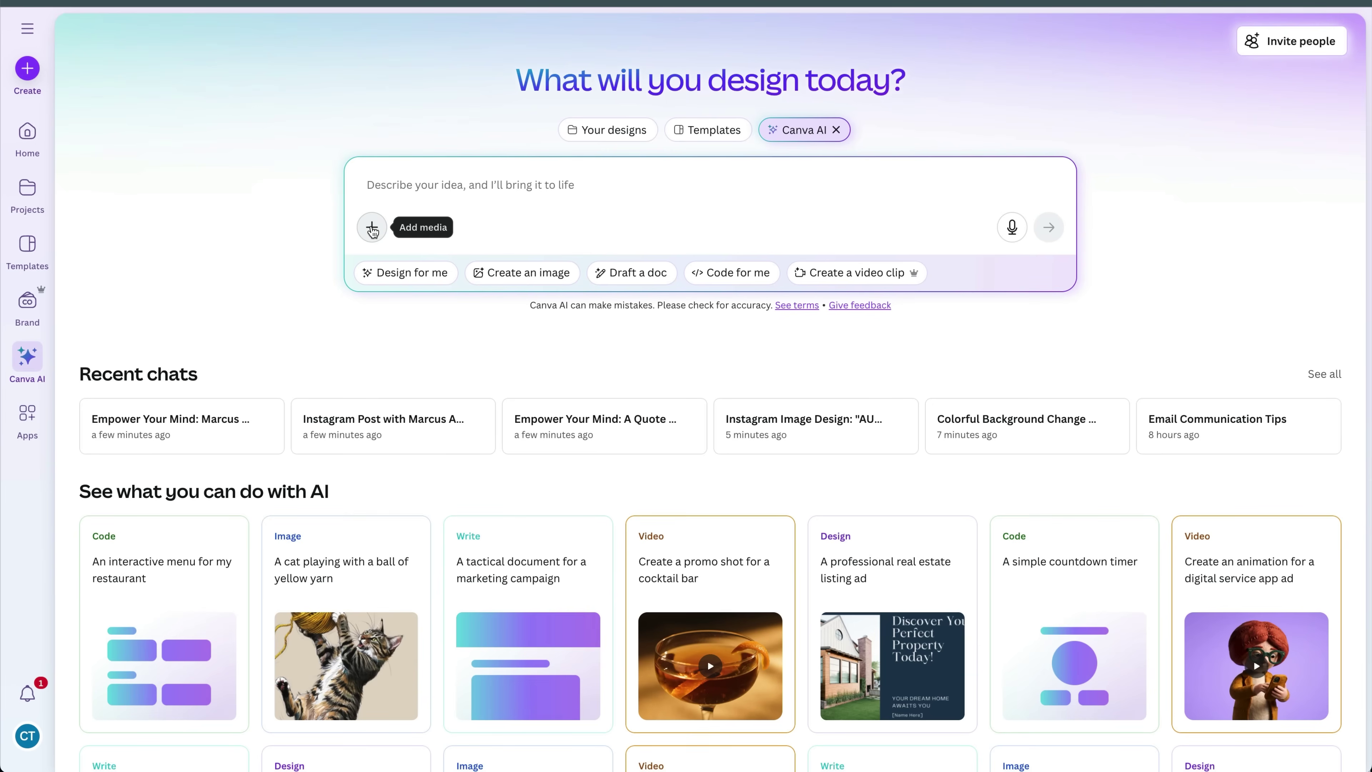
Attach the portrait photo and paste the Instagram Marcus Aurelius quote-post prompt
{"action": "left_click", "coordinate": [372, 230]}
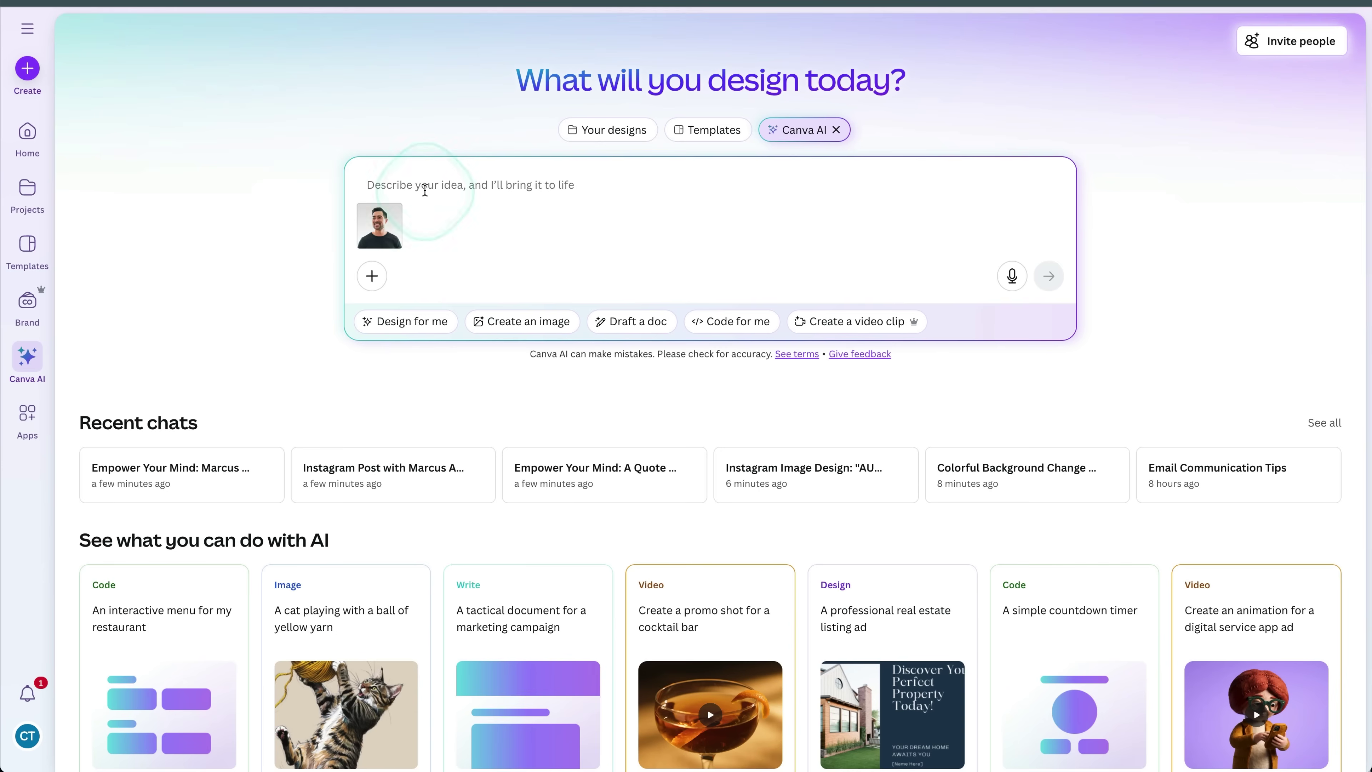
{"action": "left_click", "coordinate": [608, 258]}
{"action": "type", "text": "Create an instagram post and include my attached image as well as the follow quote: \"You have power over your mind - not outside events. Realize this, and you will find strength\" -- Marcus Aurelius"}
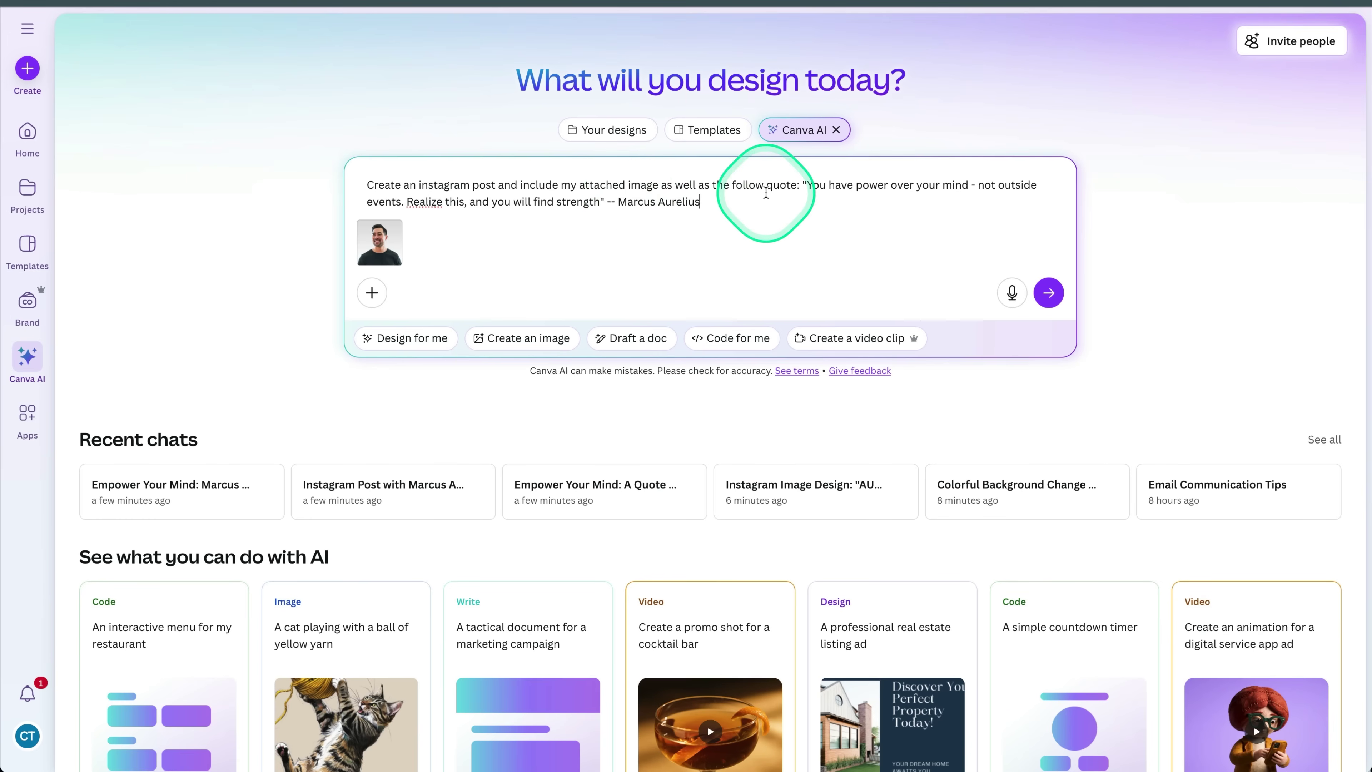
Correct 'follow' to 'following' in the prompt and submit it to Canva AI
{"action": "left_click", "coordinate": [761, 185]}
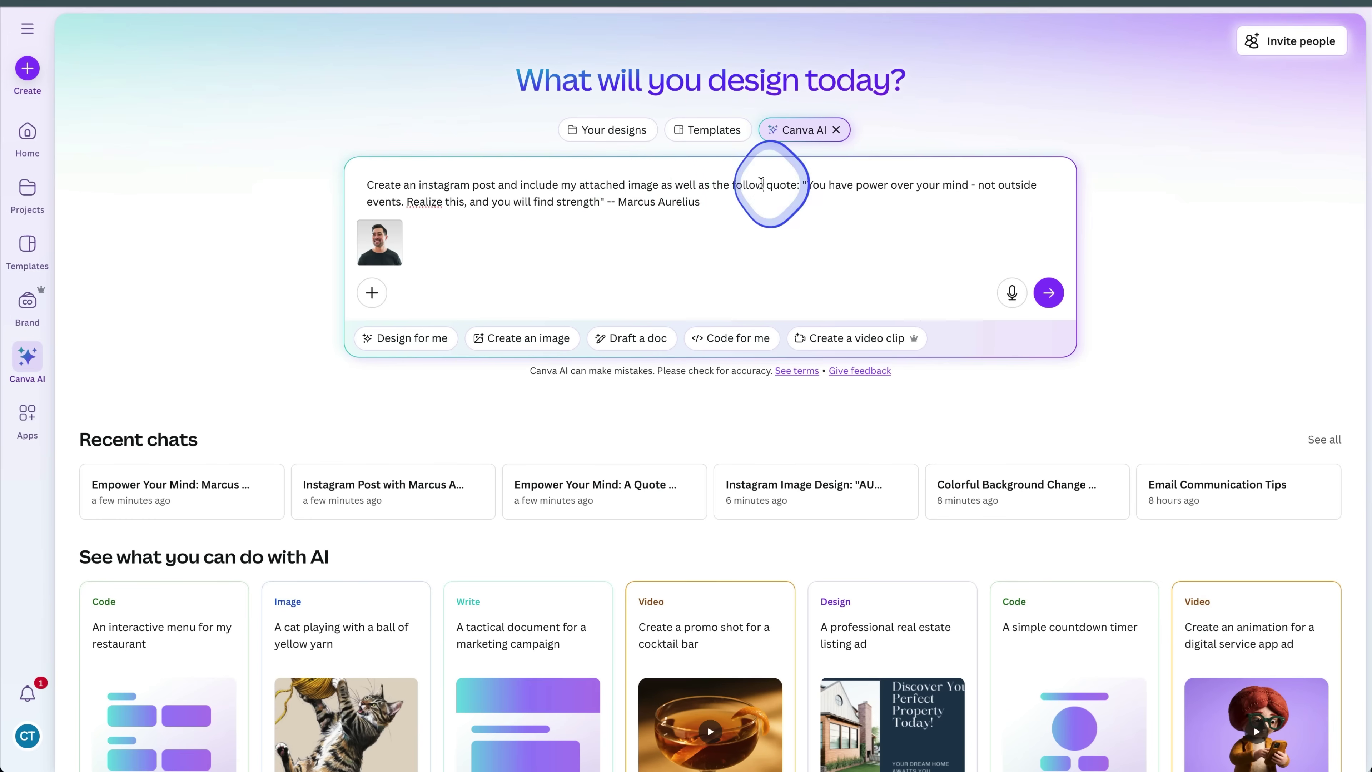
{"action": "type", "text": "ing"}
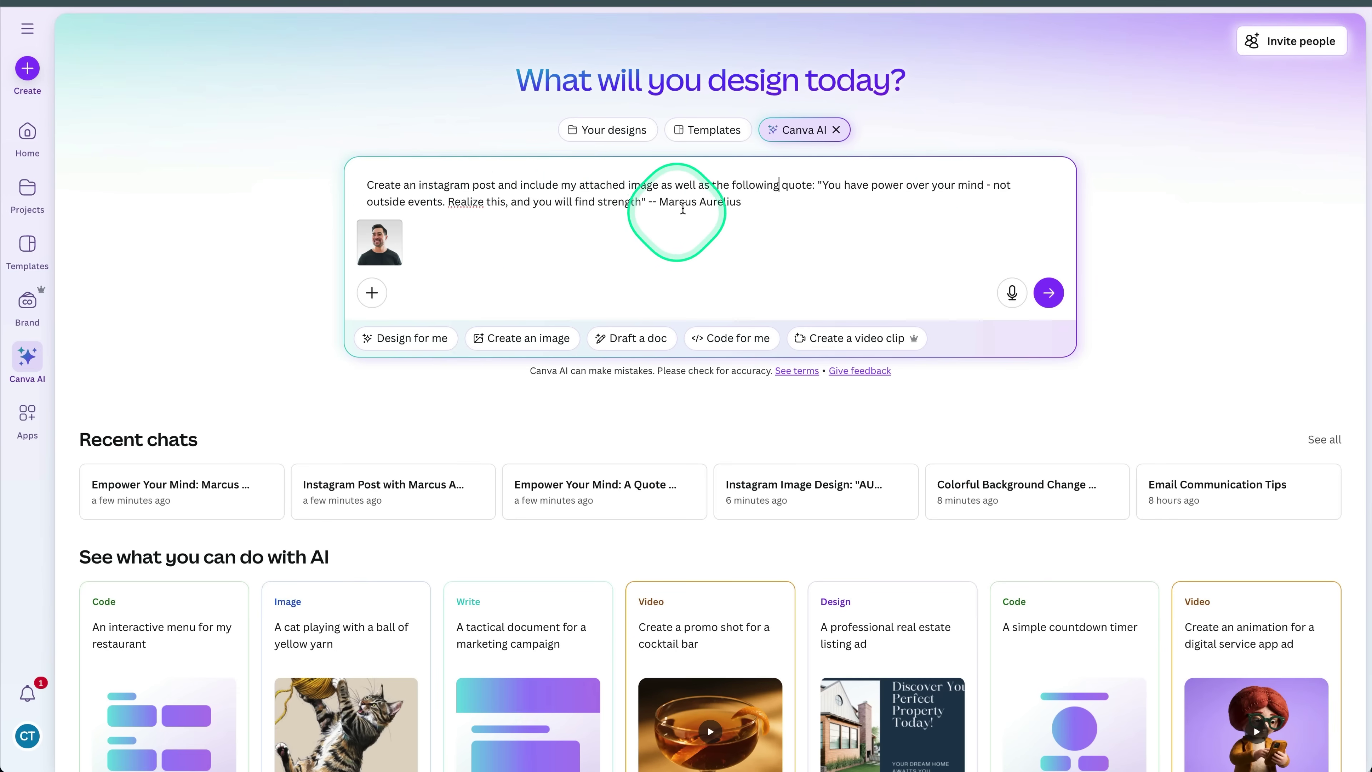
{"action": "left_click", "coordinate": [757, 202]}
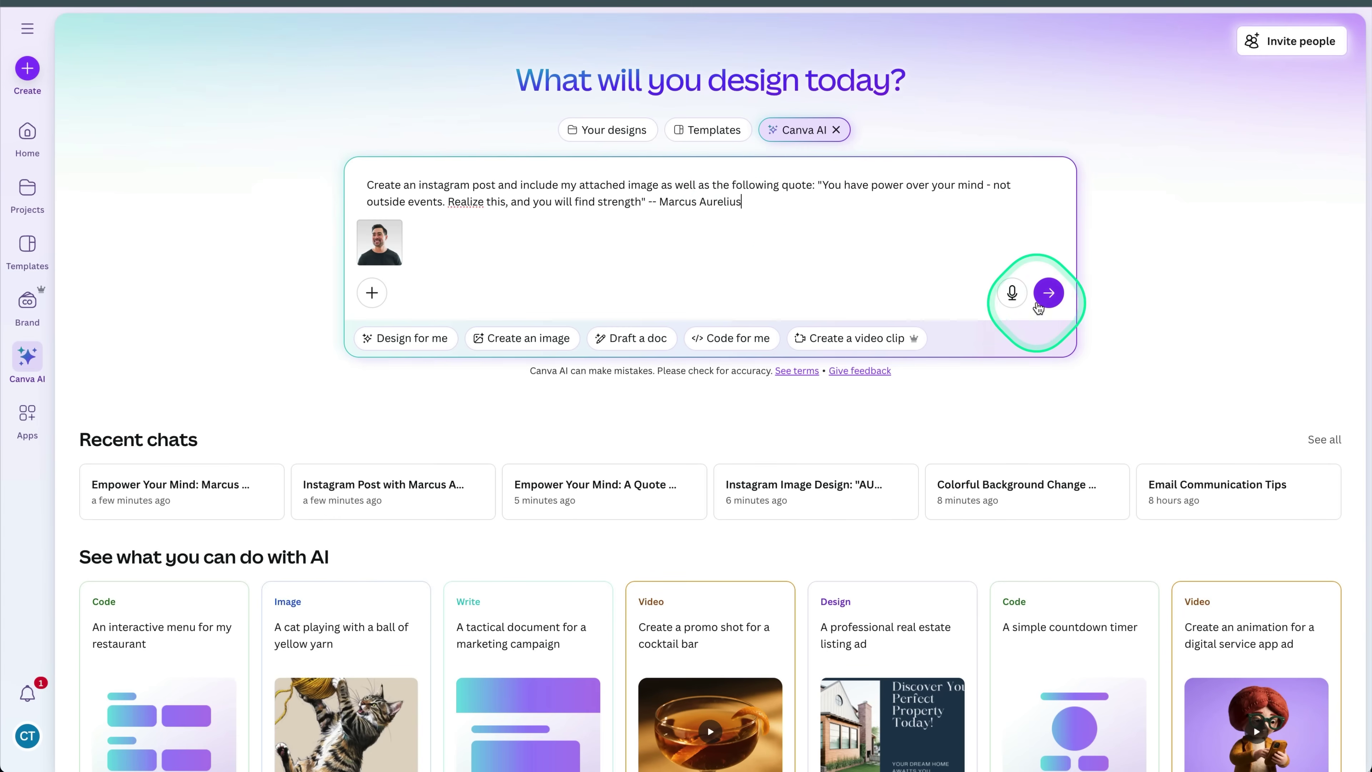
{"action": "left_click", "coordinate": [1045, 303]}
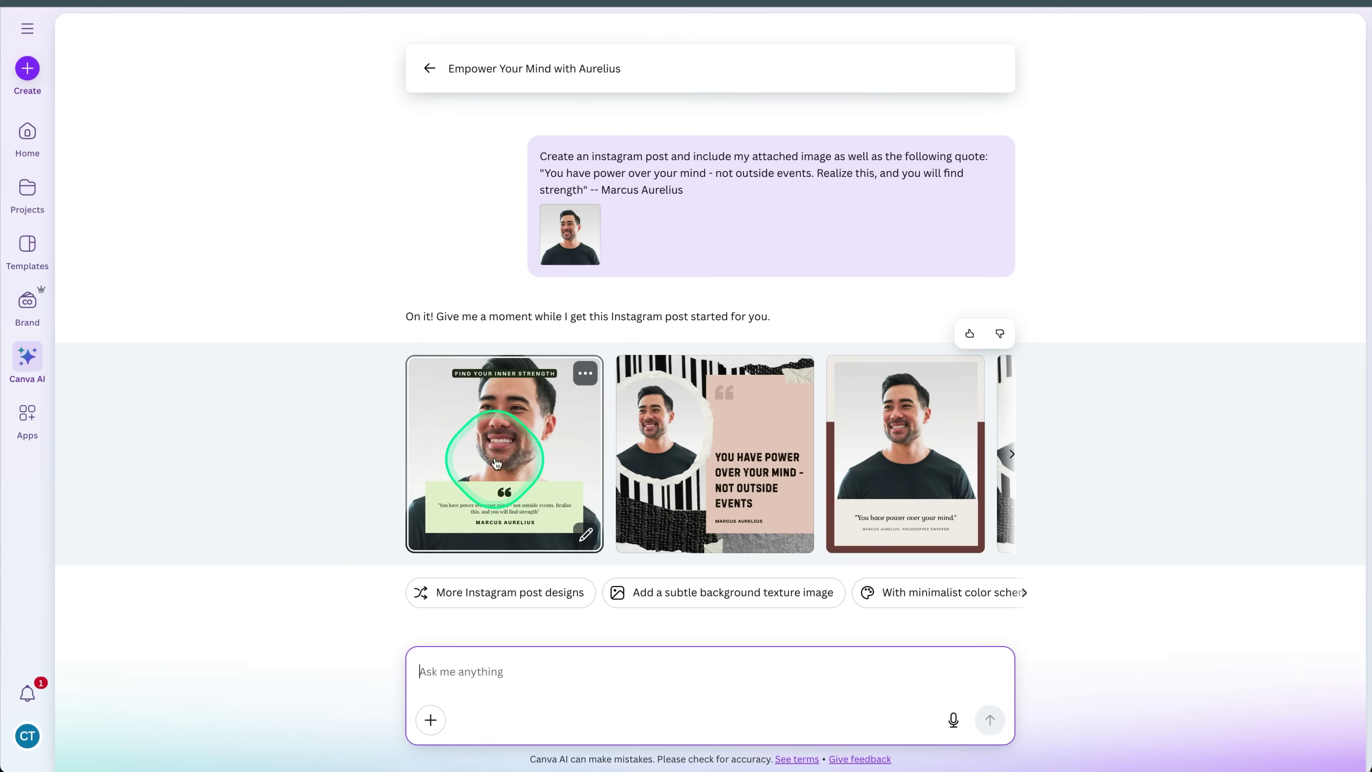
Preview the first and collage-style Instagram post designs, then reveal more designs in the carousel
{"action": "left_click", "coordinate": [496, 463]}
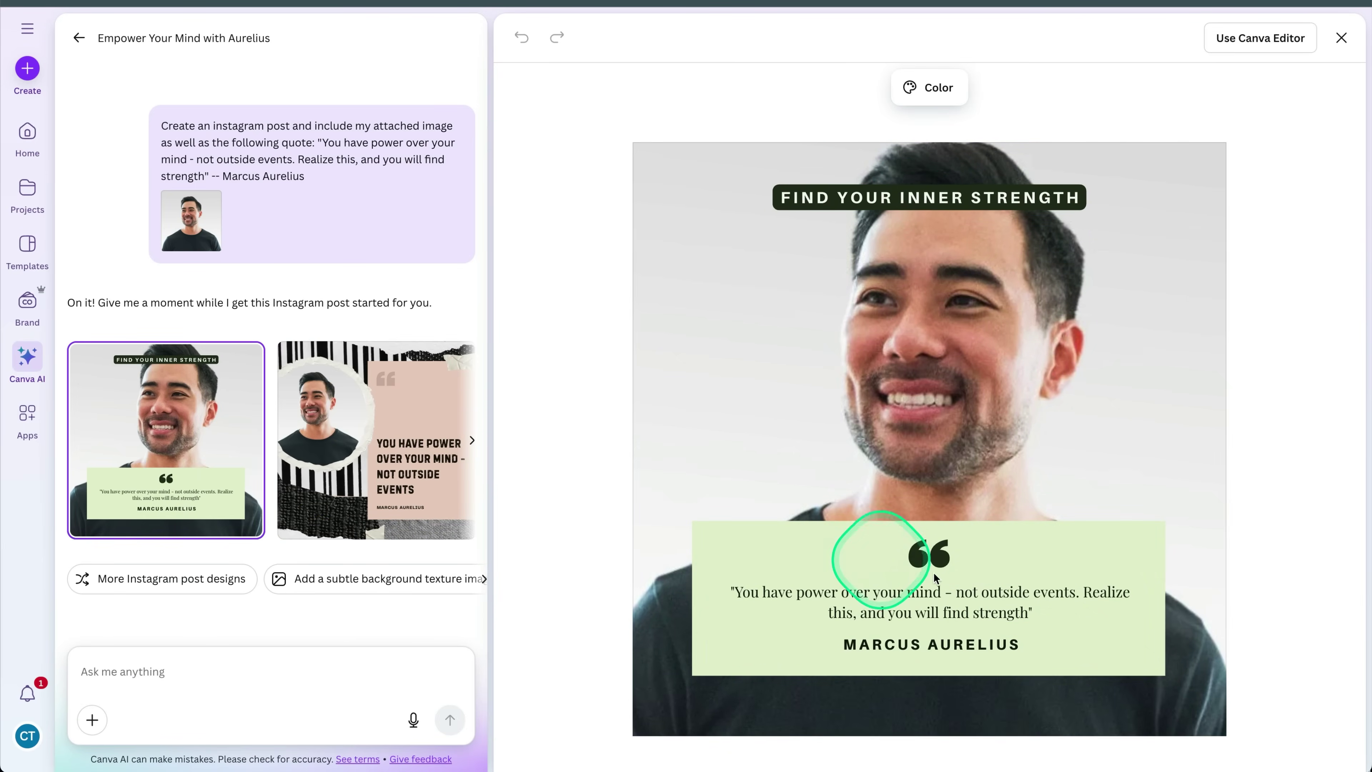
{"action": "left_click", "coordinate": [384, 390]}
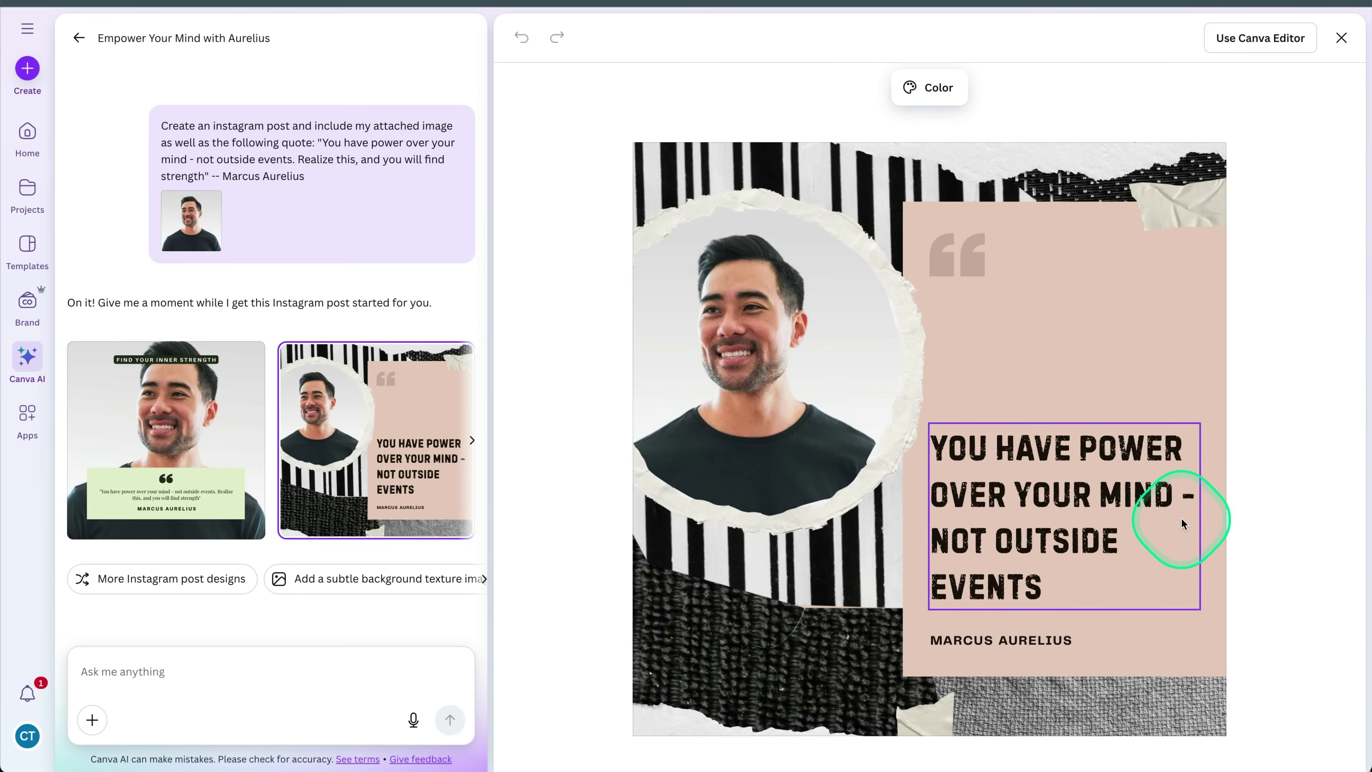
{"action": "left_click", "coordinate": [472, 440]}
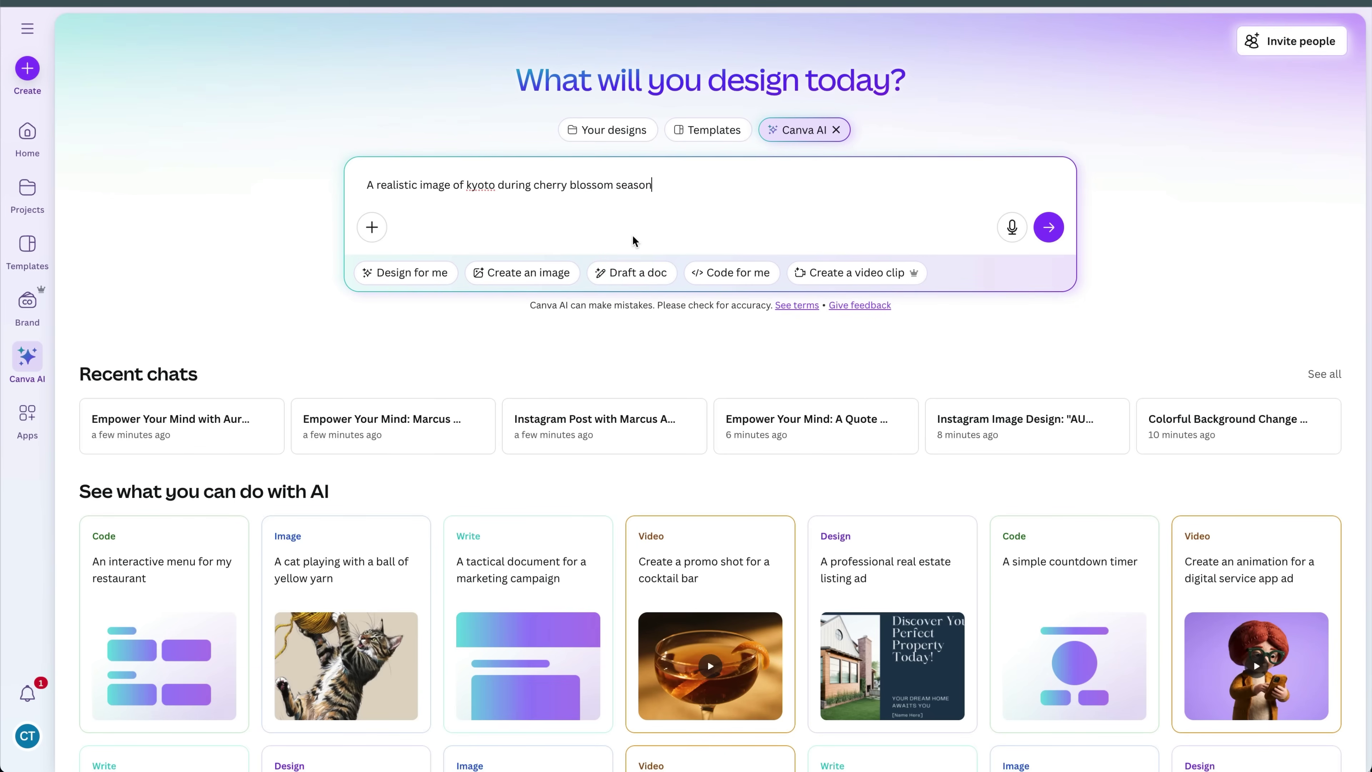
Generate four realistic Kyoto cherry blossom images from the drafted prompt
{"action": "left_click", "coordinate": [490, 189]}
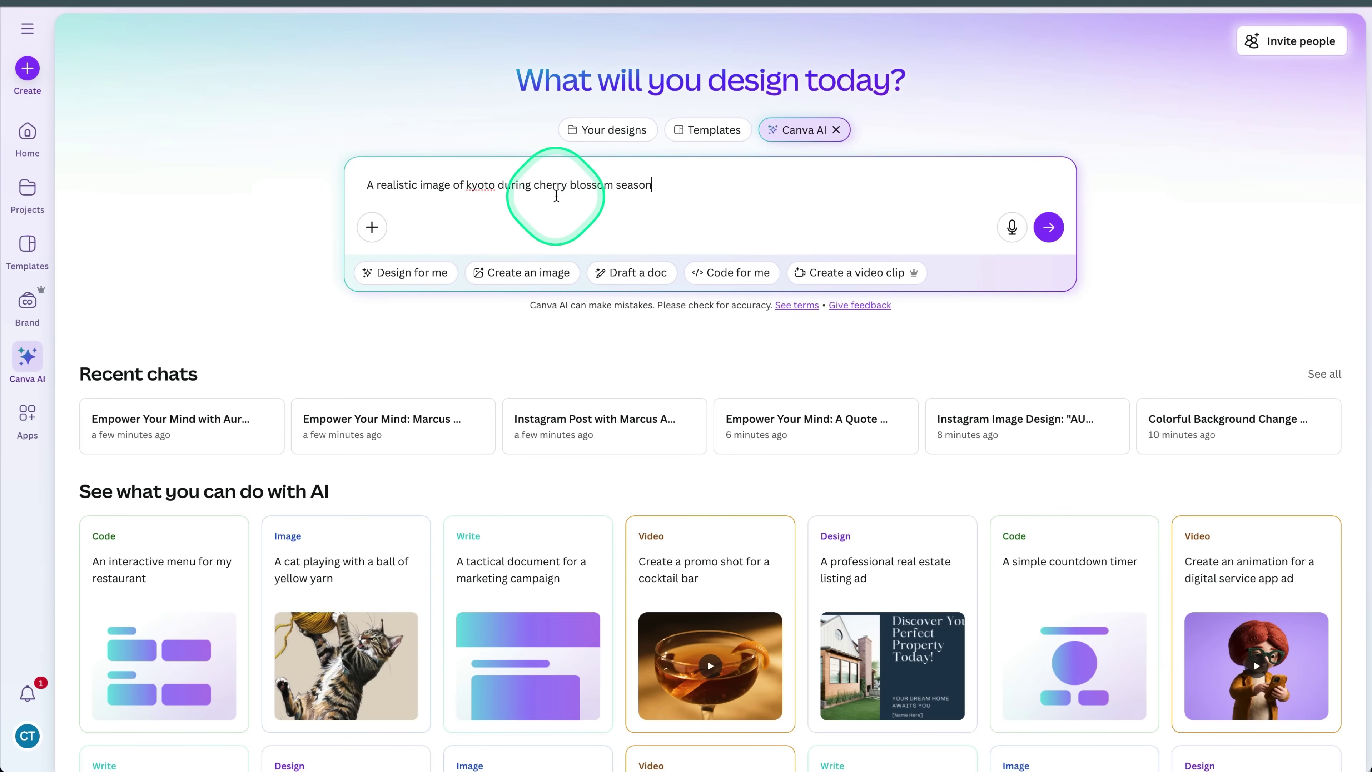
{"action": "left_click", "coordinate": [1048, 226]}
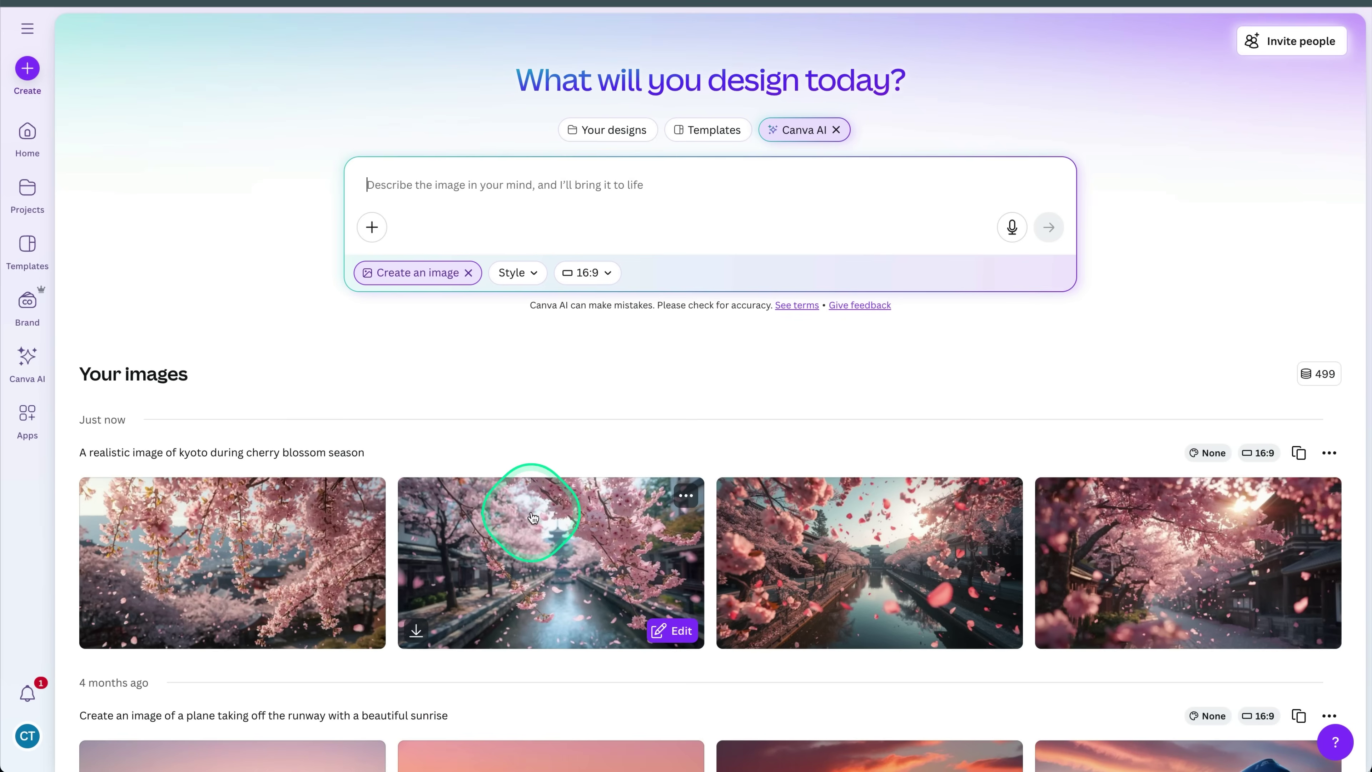
{"action": "scroll", "coordinate": [496, 448], "scroll_direction": "down", "scroll_amount": 3}
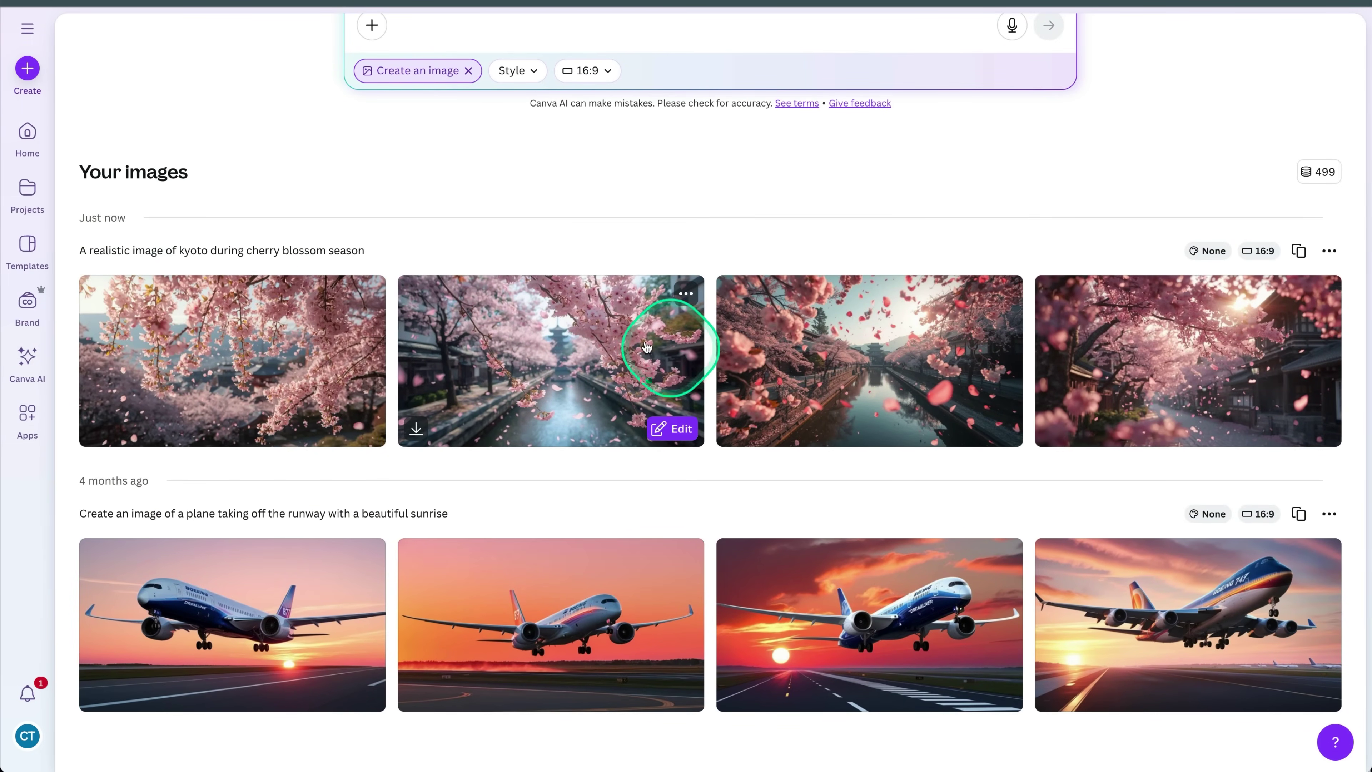
Check the second Kyoto image's details, showing a 1,600 x 896 px resolution
{"action": "left_click", "coordinate": [621, 343]}
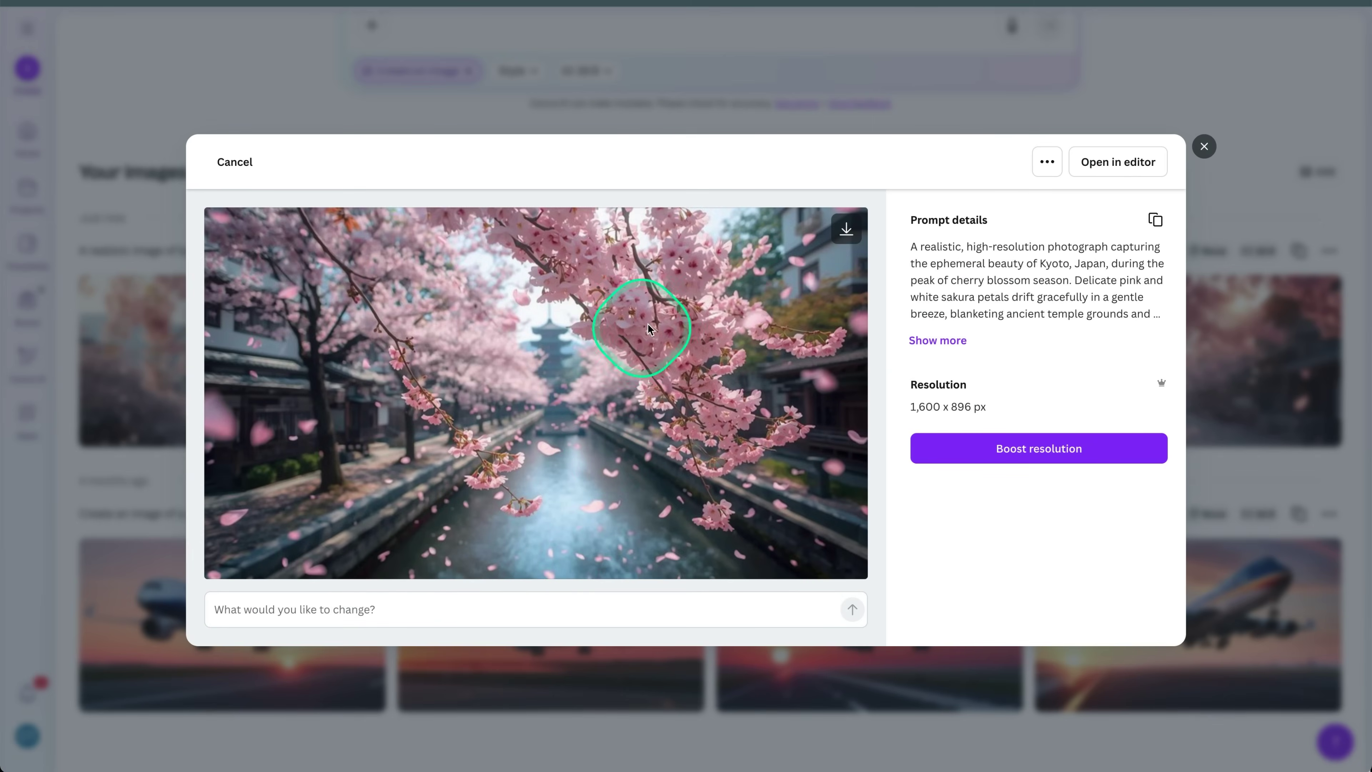
{"action": "left_click", "coordinate": [1261, 331]}
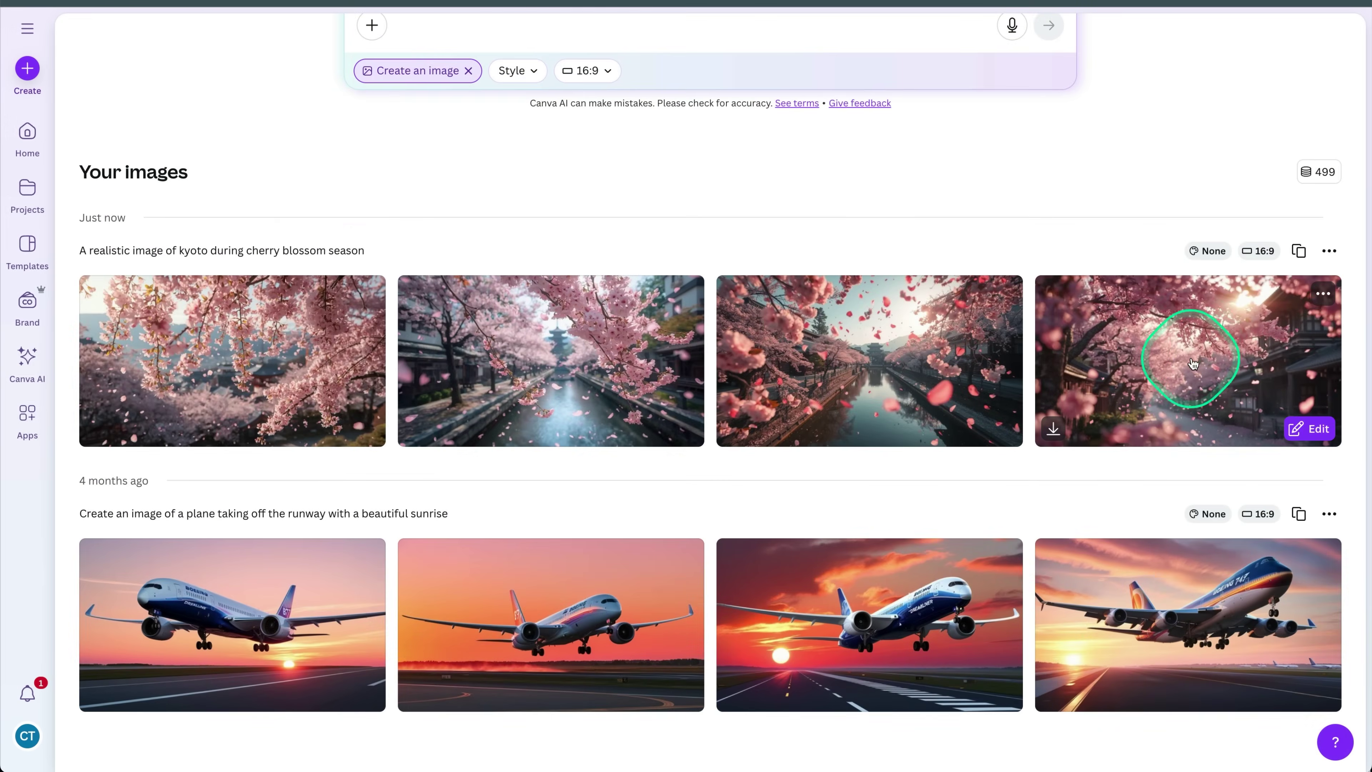
{"action": "scroll", "coordinate": [635, 216], "scroll_direction": "up", "scroll_amount": 4}
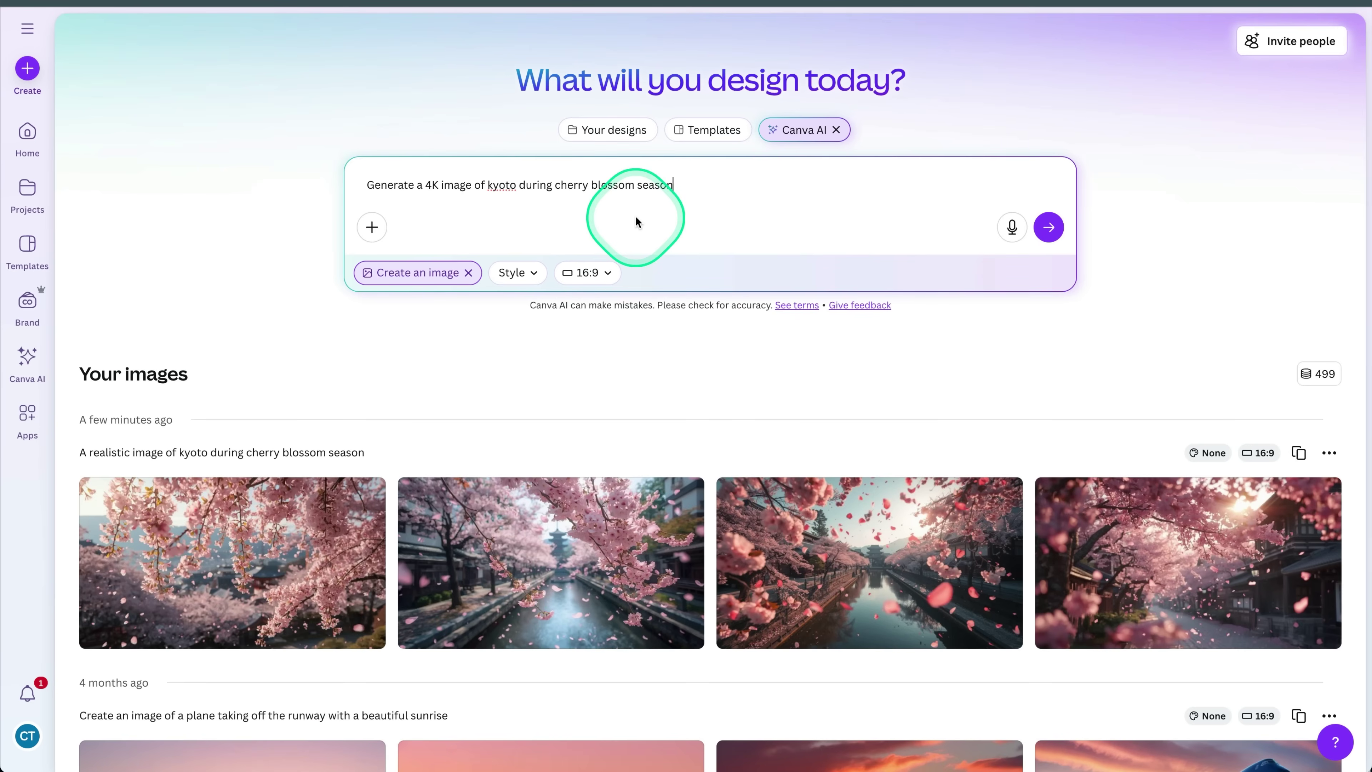
Generate images from the 4K Kyoto prompt and open the first temple image's details
{"action": "left_click", "coordinate": [467, 182]}
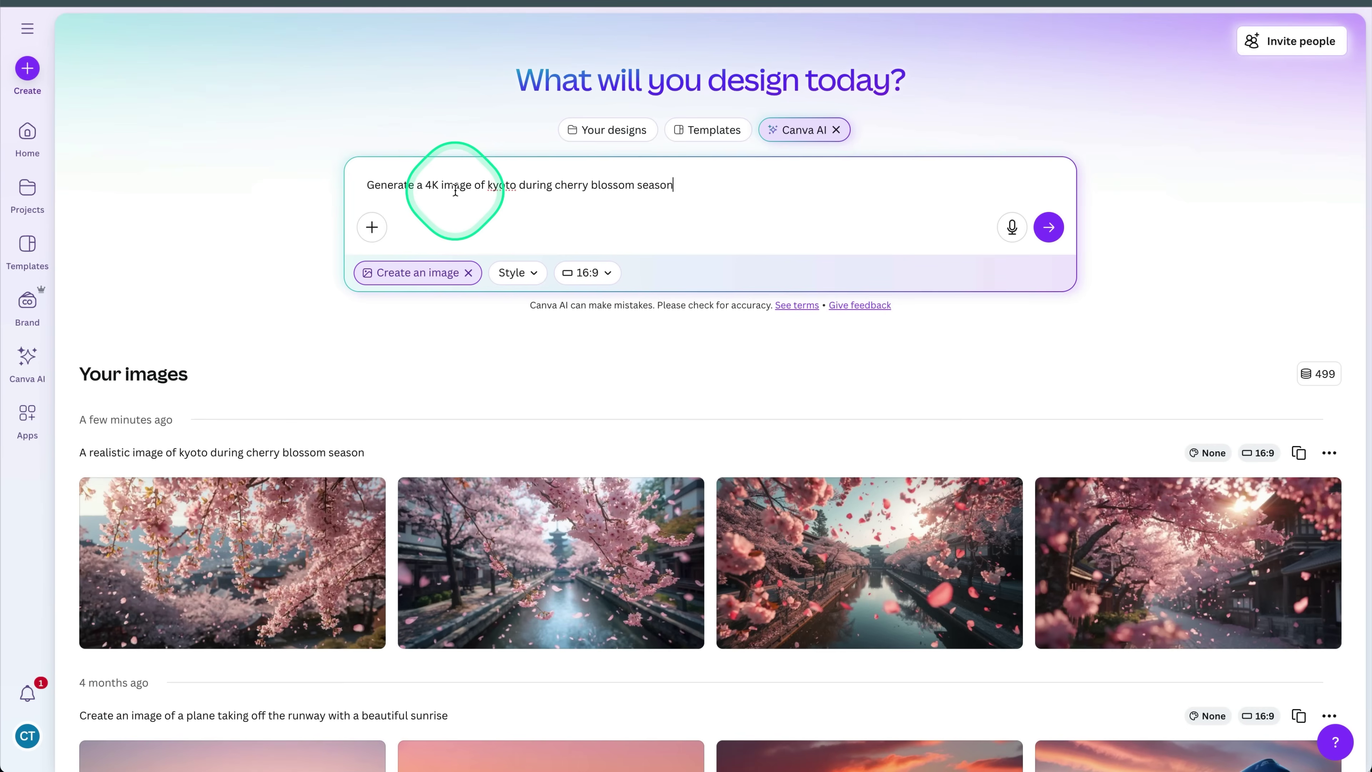
{"action": "left_click", "coordinate": [1045, 232]}
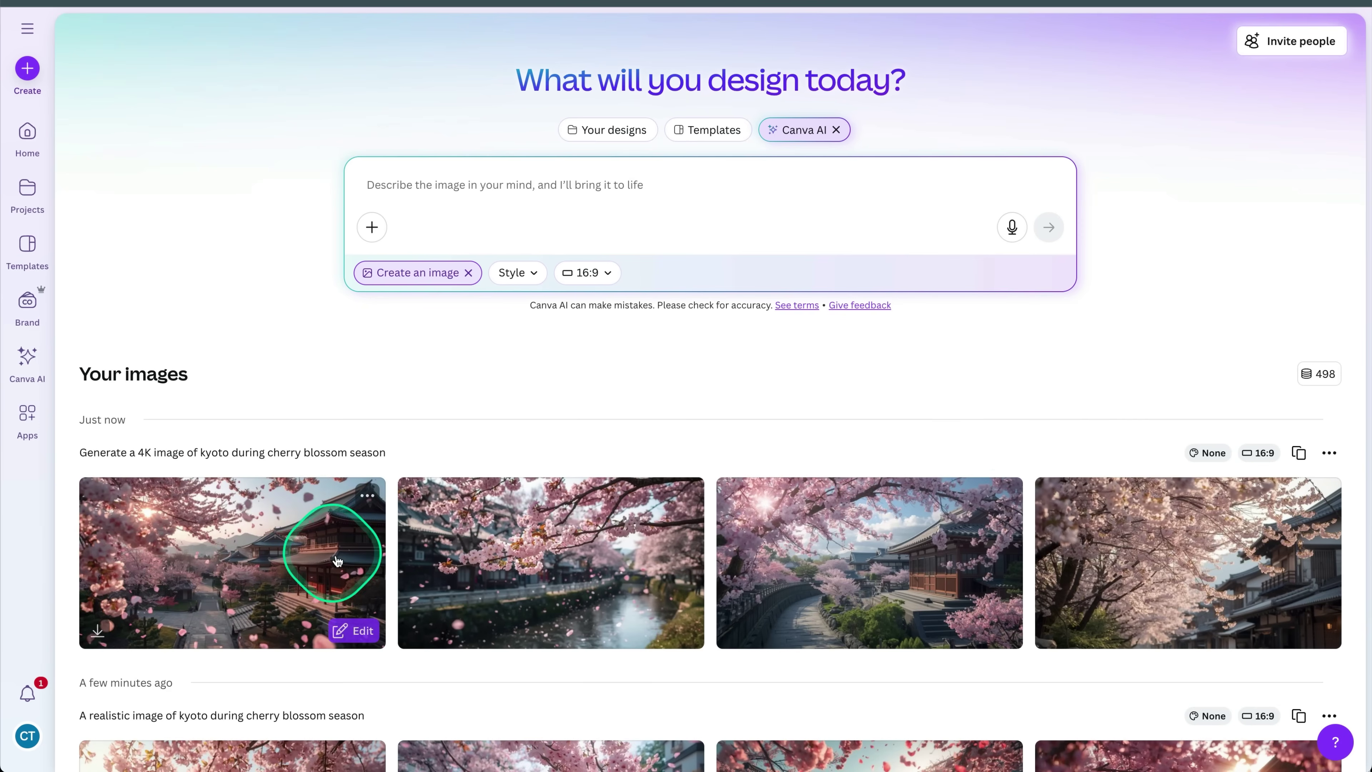
{"action": "left_click", "coordinate": [263, 543]}
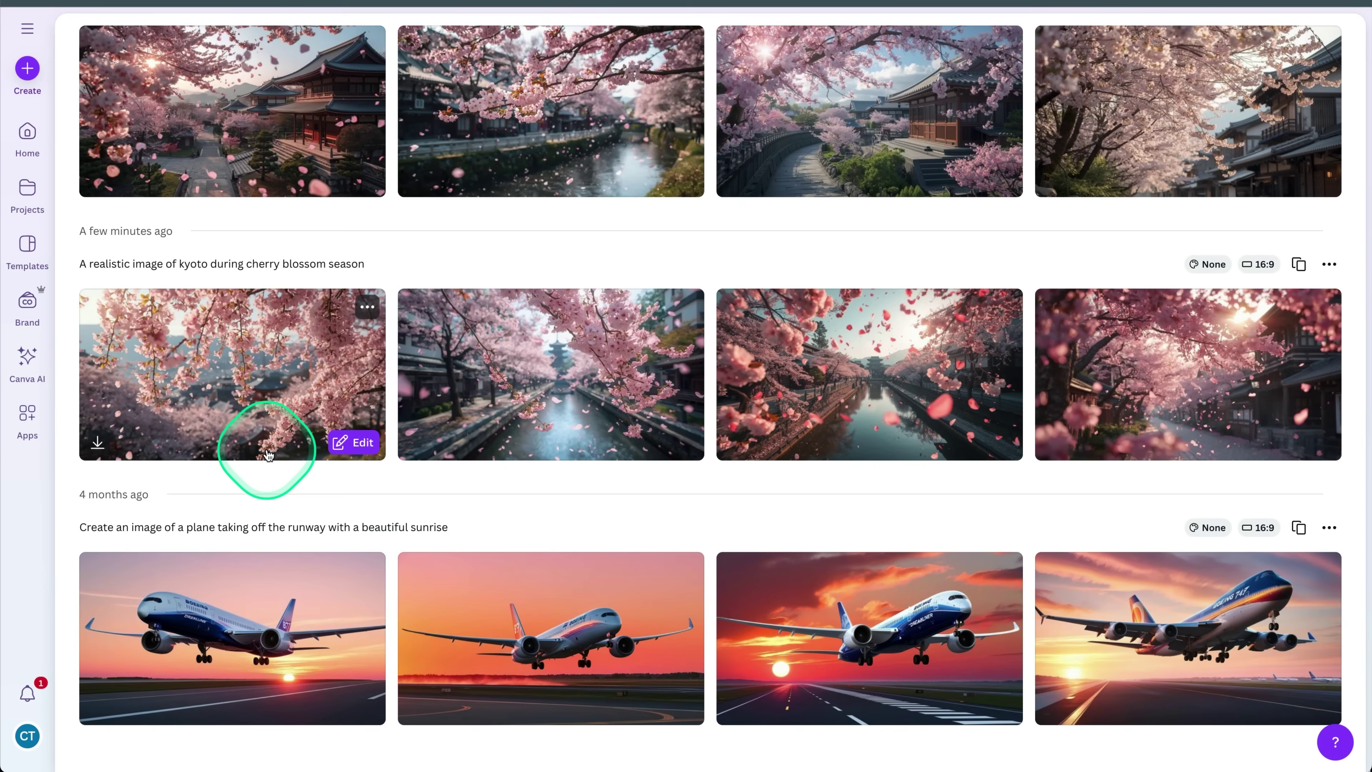
{"action": "left_click", "coordinate": [206, 125]}
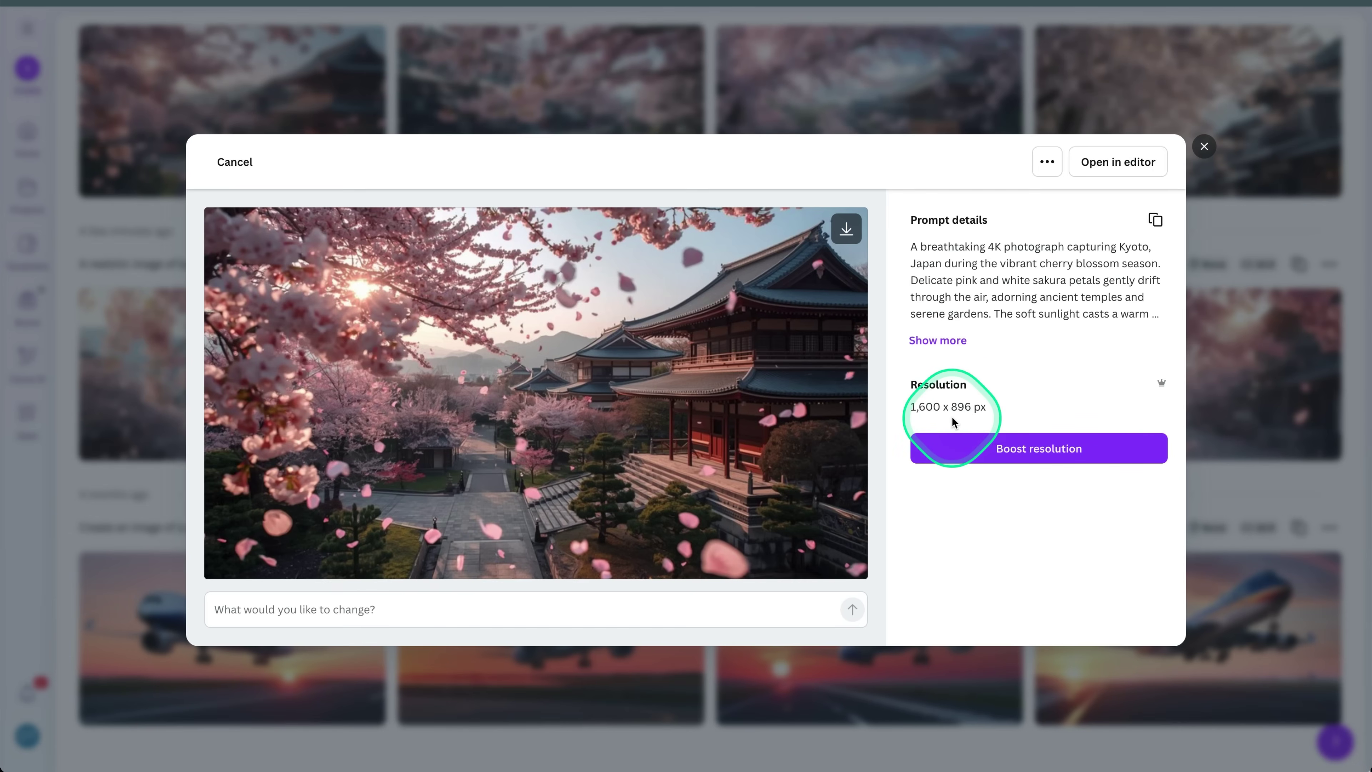
Boost the temple image's resolution and confirm the new copy is 3,200 x 1,792 px
{"action": "left_click", "coordinate": [1054, 448]}
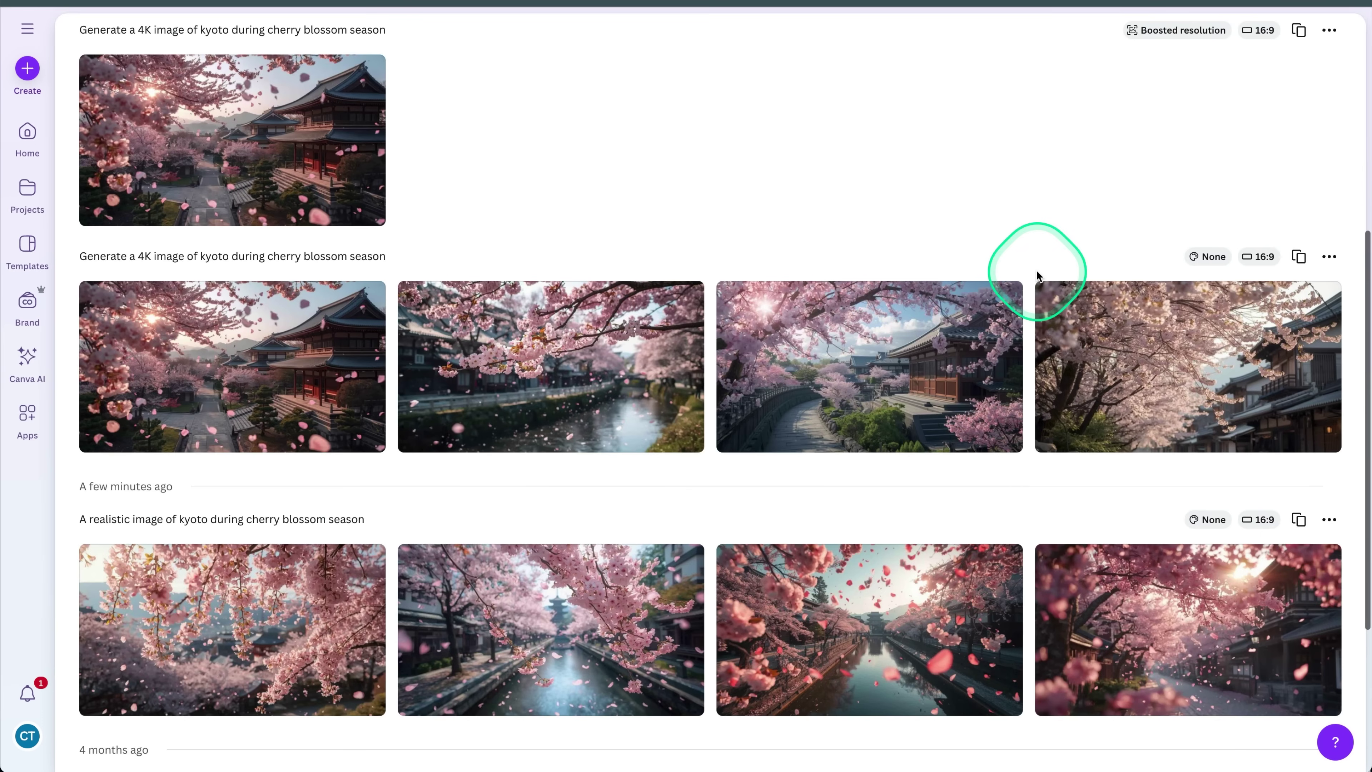
{"action": "left_click", "coordinate": [259, 148]}
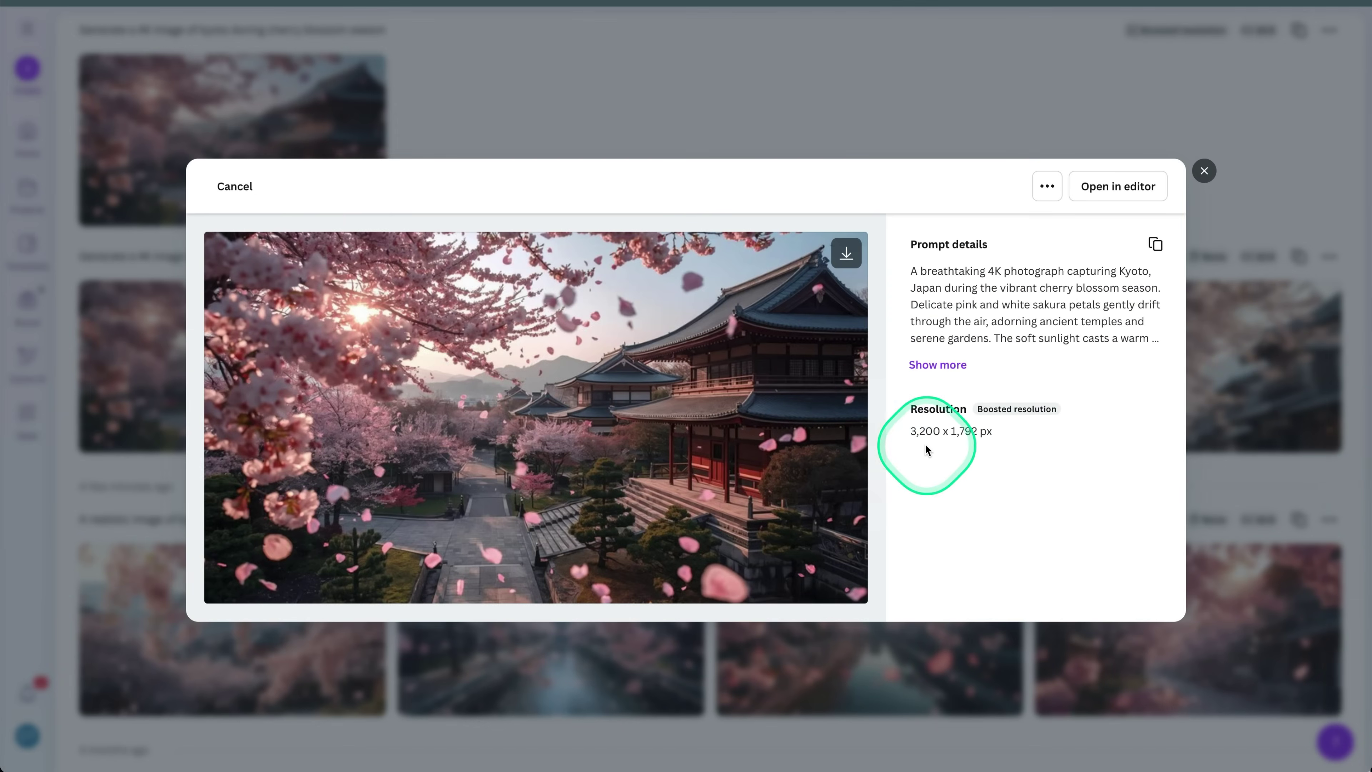